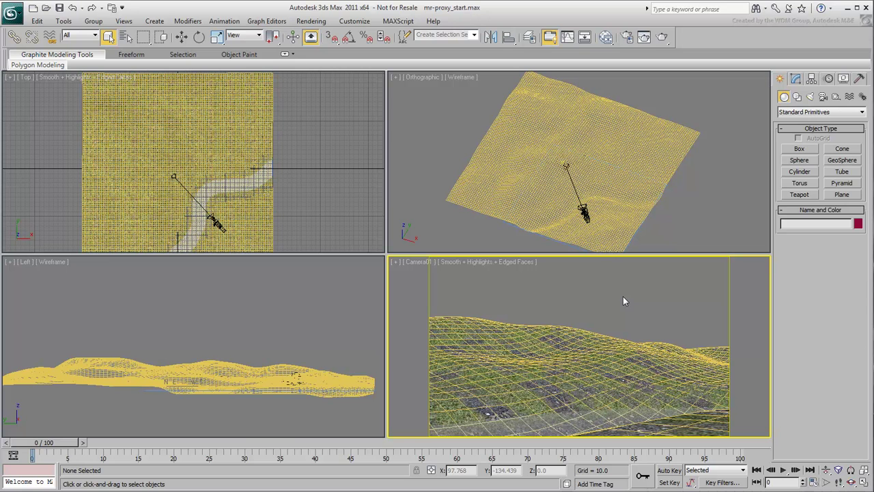
# Step: Create a mental ray mr Proxy object in the Top viewport, just outside the terrain's upper-right corner
pyautogui.click(808, 112)
pyautogui.click(787, 185)
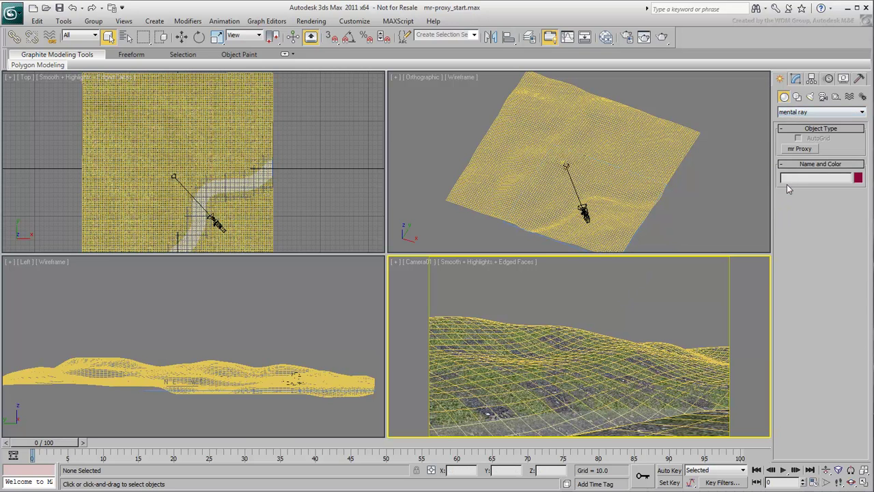
pyautogui.click(797, 149)
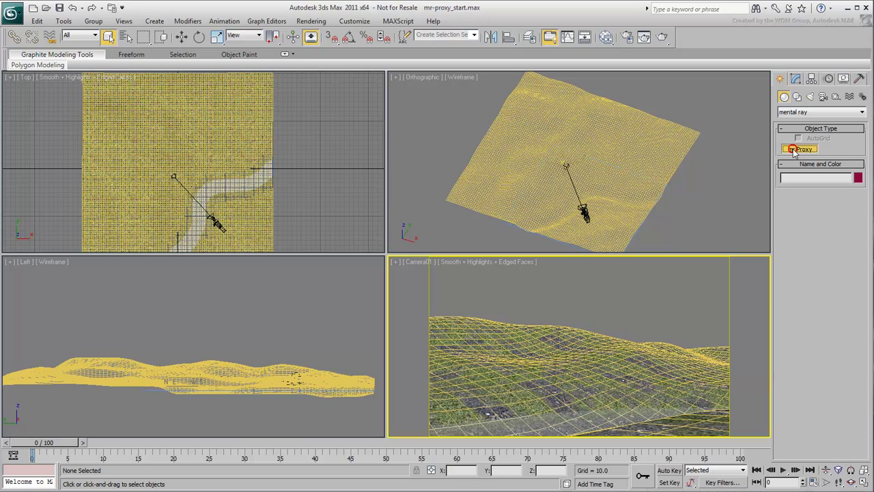
pyautogui.click(295, 84)
pyautogui.moveTo(295, 85); pyautogui.dragTo(293, 115)
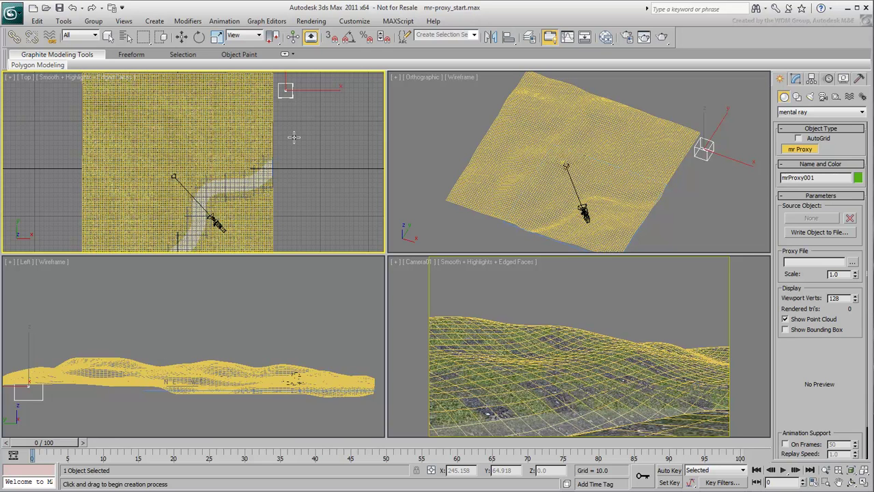
# Step: Load oak1_winter.mib from the mr-proxies folder as the new proxy's file
pyautogui.click(796, 79)
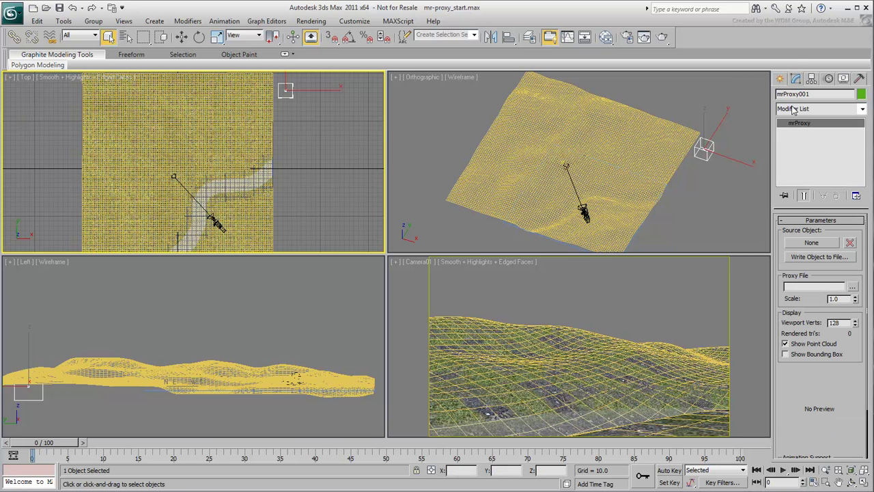
pyautogui.click(852, 287)
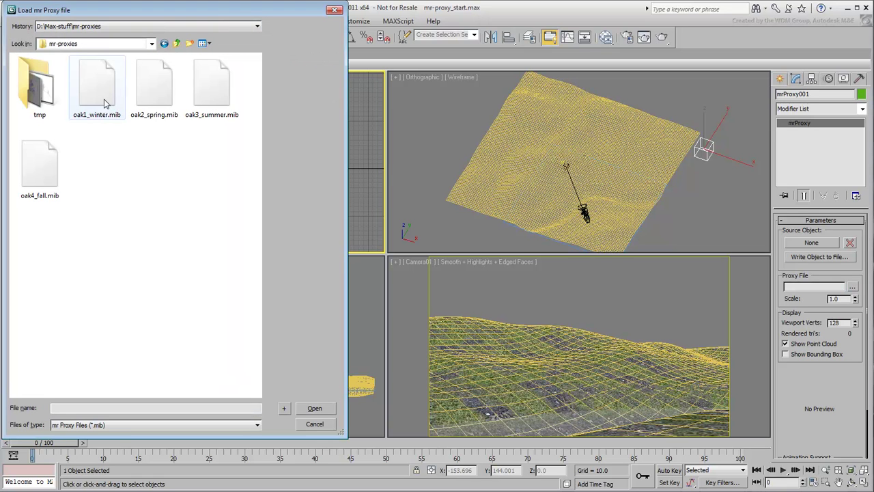
pyautogui.click(100, 96)
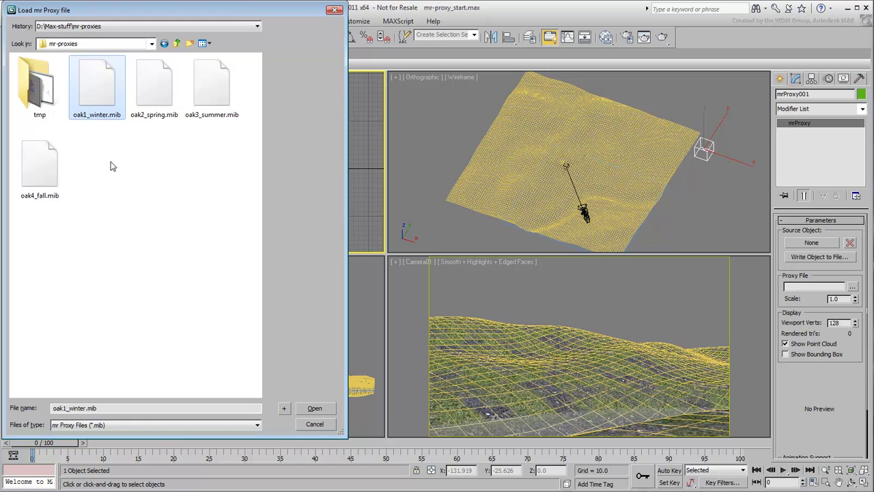
pyautogui.click(315, 408)
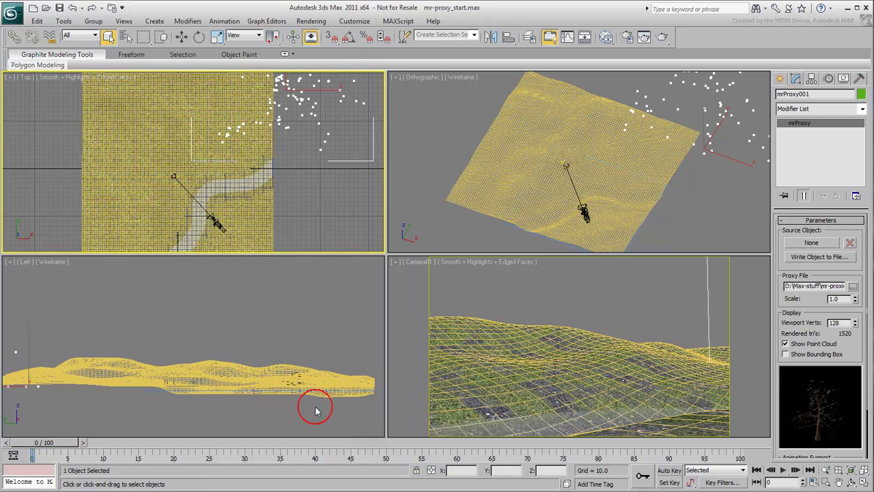
pyautogui.moveTo(306, 179); pyautogui.dragTo(268, 230, button='middle')
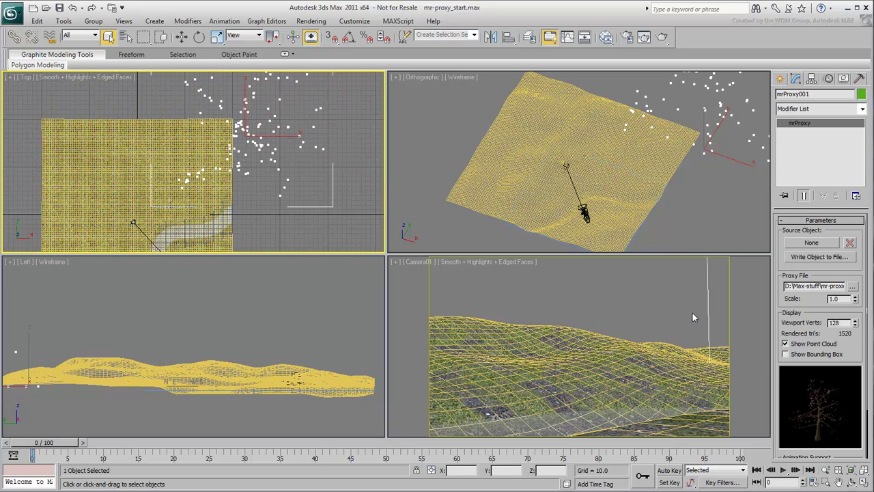
# Step: Show the winter oak proxy's bounding box and set its scale to 0.1
pyautogui.click(786, 355)
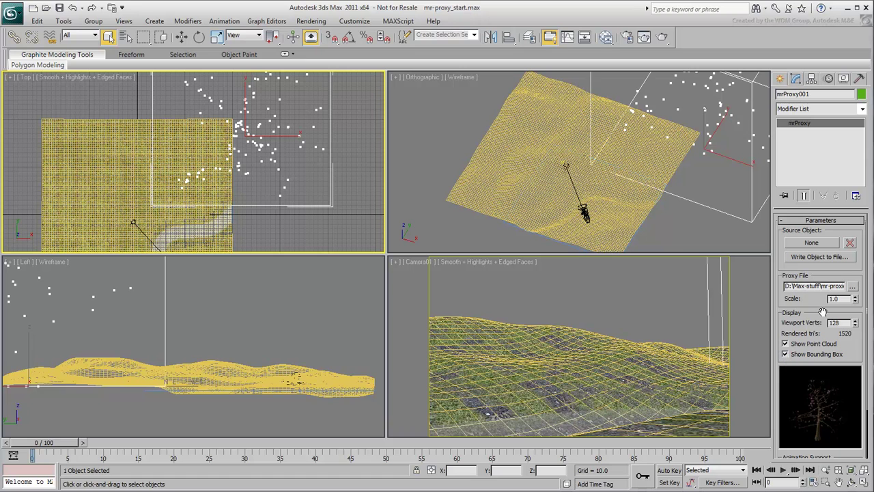
pyautogui.moveTo(856, 302); pyautogui.dragTo(856, 311)
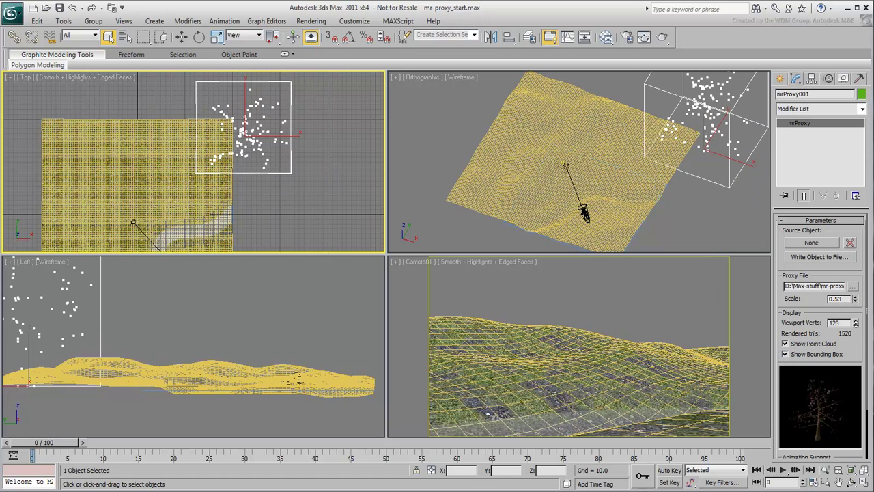
pyautogui.doubleClick(846, 299)
pyautogui.write('0.1')
pyautogui.press('Return')
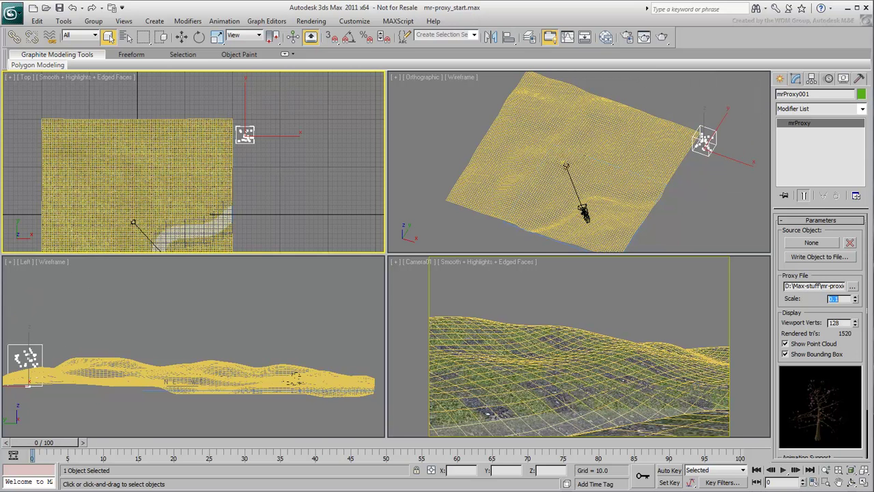
# Step: Clone the proxy as three copies in a row along the X axis, spaced about 48 units apart
pyautogui.moveTo(296, 171); pyautogui.dragTo(293, 154, button='middle')
pyautogui.scroll(5, 263, 156)
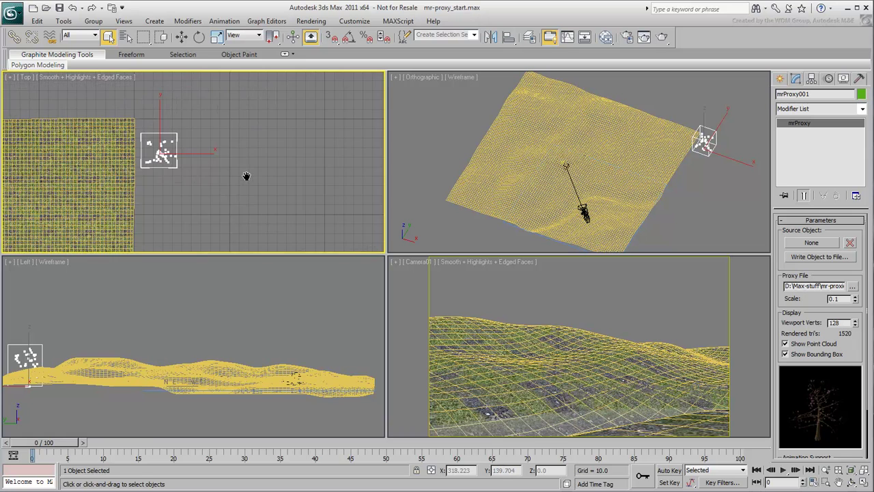
pyautogui.rightClick(193, 194)
pyautogui.click(198, 197)
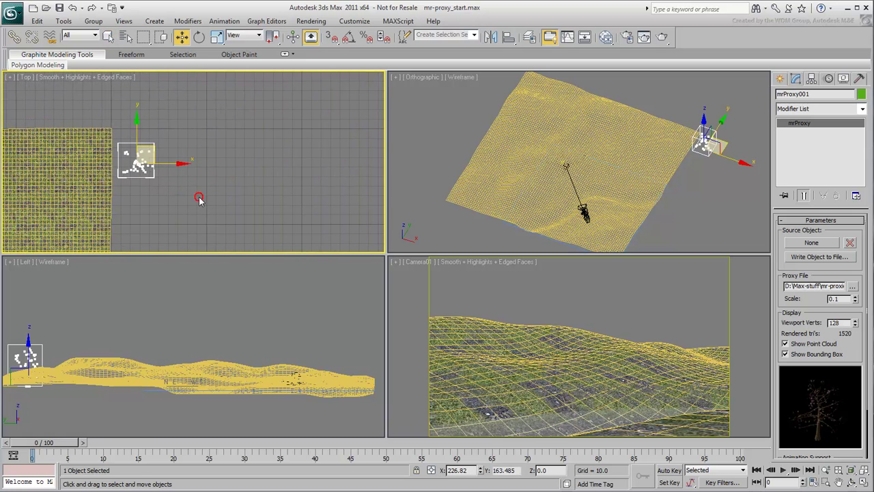
pyautogui.keyDown('shift'); pyautogui.moveTo(168, 163); pyautogui.dragTo(215, 169); pyautogui.keyUp('shift')
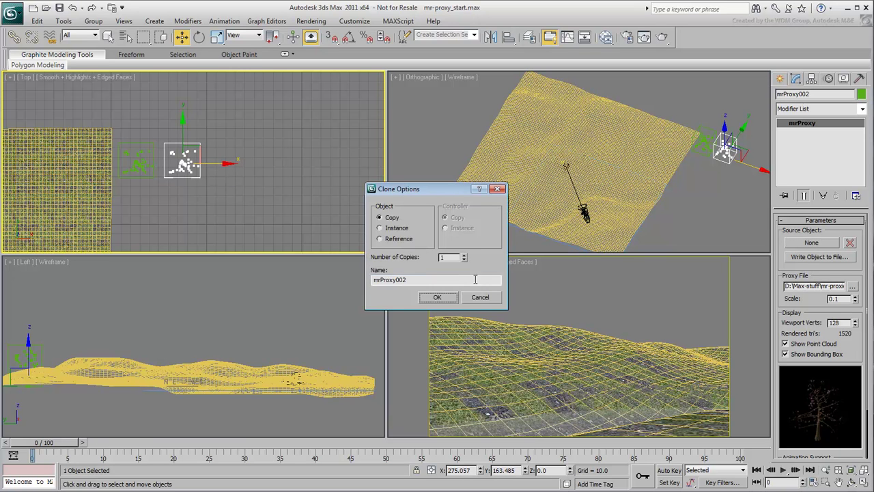
pyautogui.click(464, 257)
pyautogui.click(464, 257)
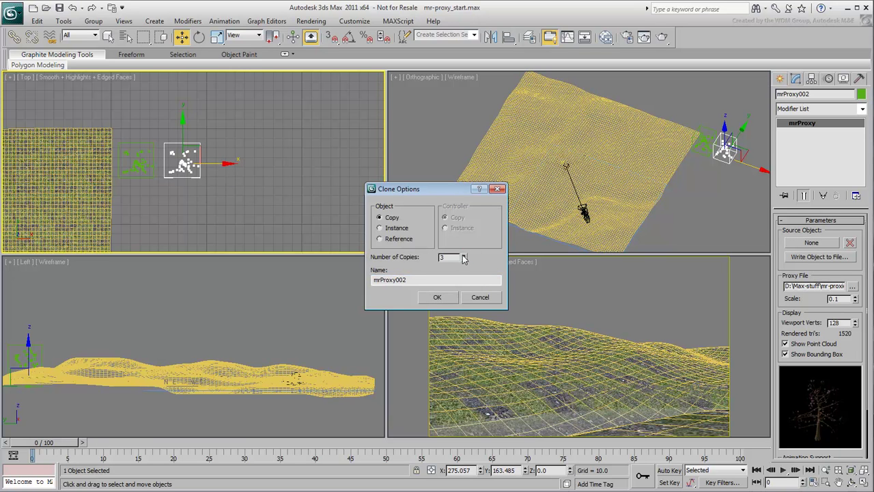
pyautogui.click(437, 297)
# Step: Replace the second proxy's file with oak2_spring.mib
pyautogui.click(187, 162)
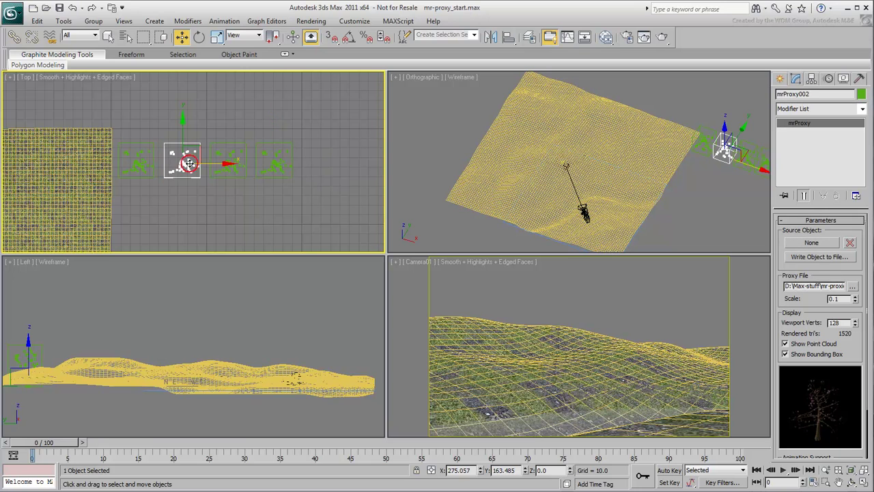
pyautogui.click(853, 286)
pyautogui.click(168, 89)
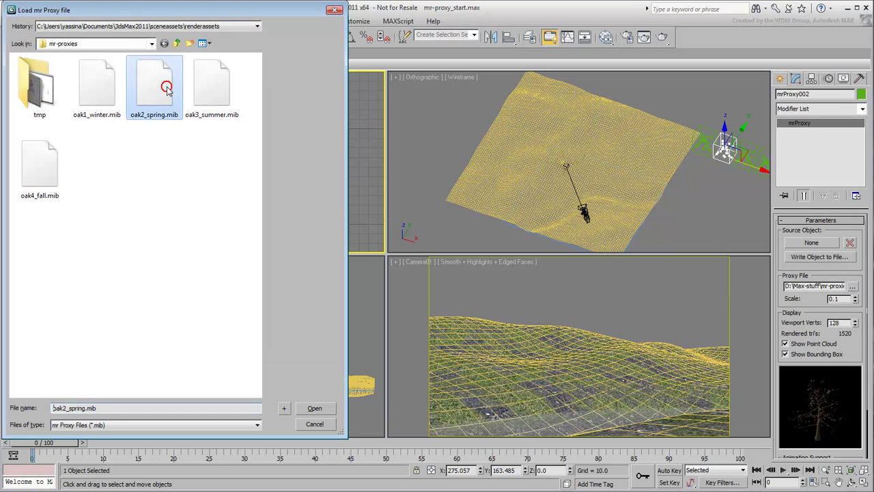
pyautogui.click(314, 408)
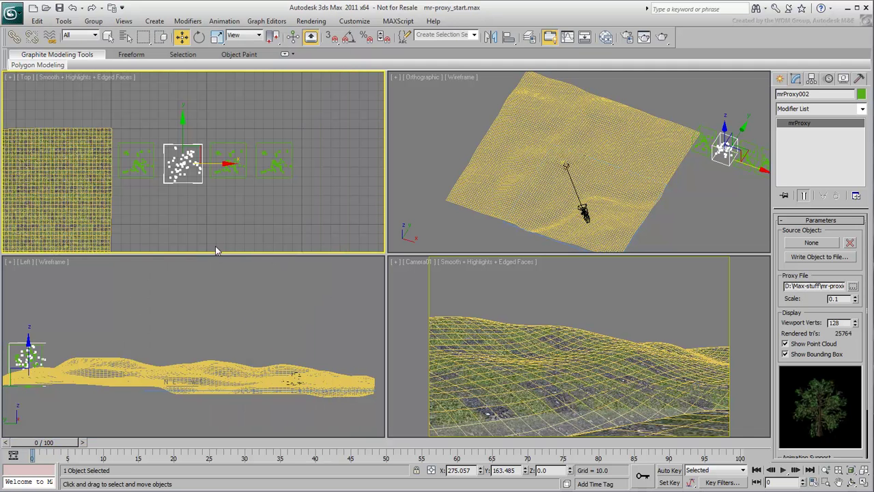
# Step: Replace the third proxy's file with oak3_summer.mib
pyautogui.click(230, 175)
pyautogui.click(230, 175)
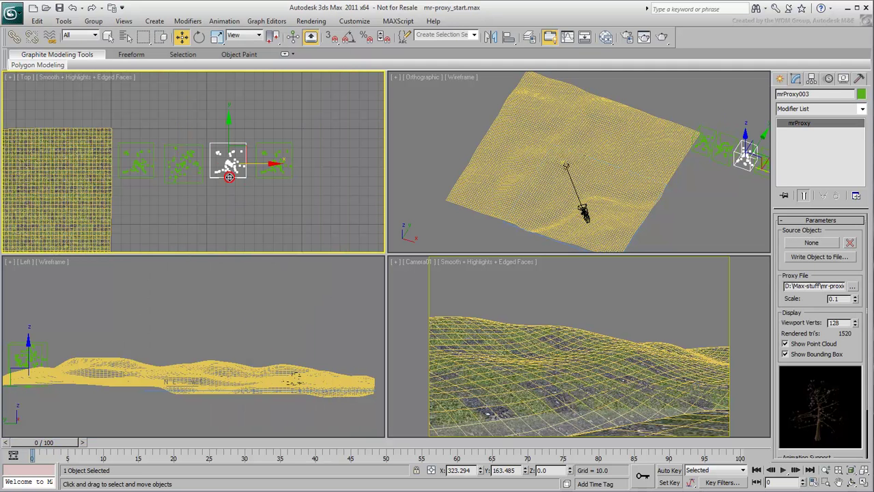
pyautogui.click(852, 286)
pyautogui.click(211, 86)
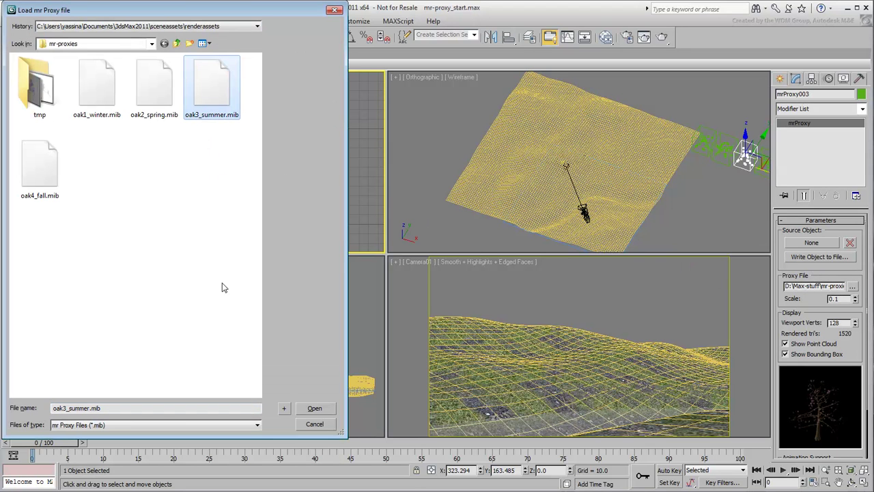
pyautogui.click(308, 405)
# Step: Replace the fourth proxy's file with oak4_fall.mib
pyautogui.click(273, 159)
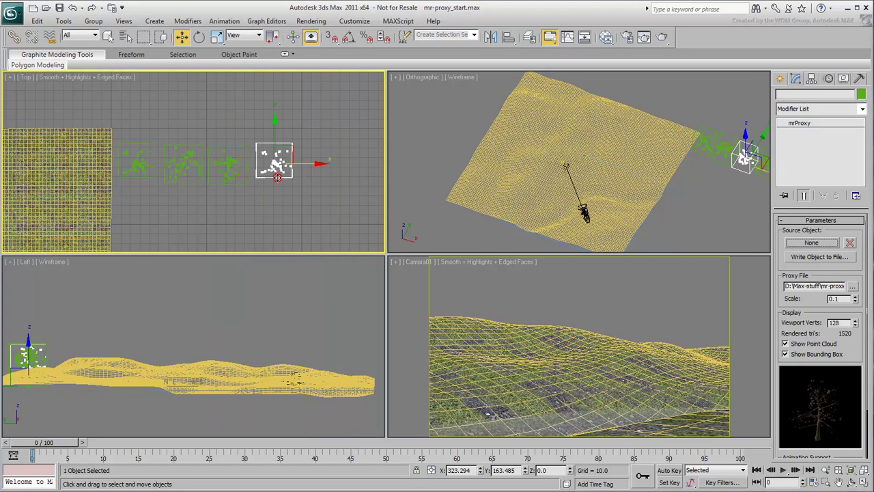
pyautogui.click(852, 287)
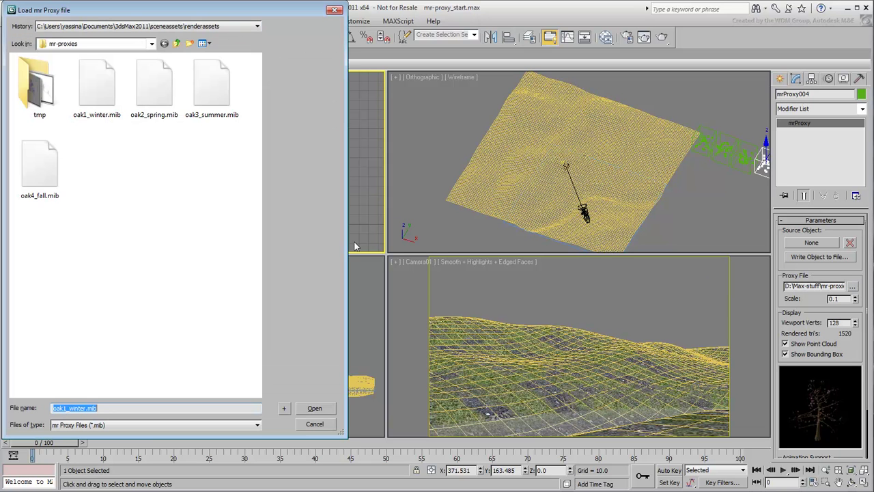
pyautogui.click(31, 192)
pyautogui.click(315, 408)
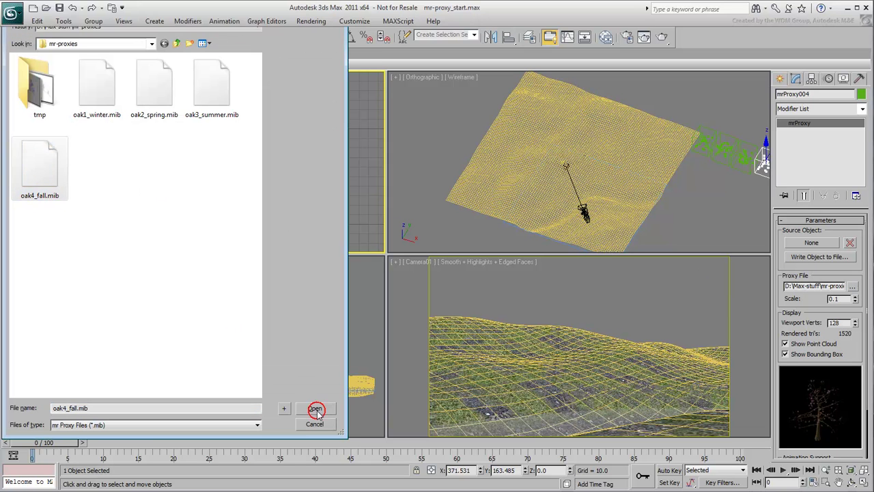
# Step: Frame the tree proxies in the Orthographic viewport and run a test render to check their look
pyautogui.rightClick(580, 239)
pyautogui.press('z')
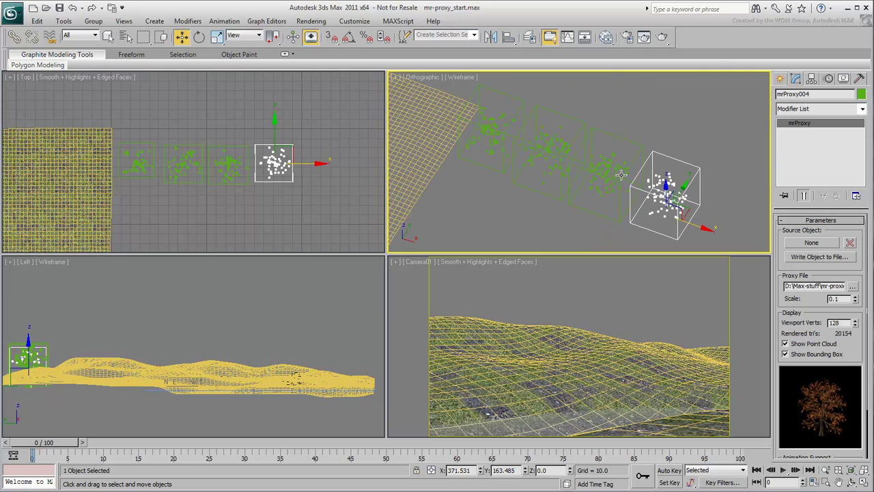
pyautogui.click(661, 38)
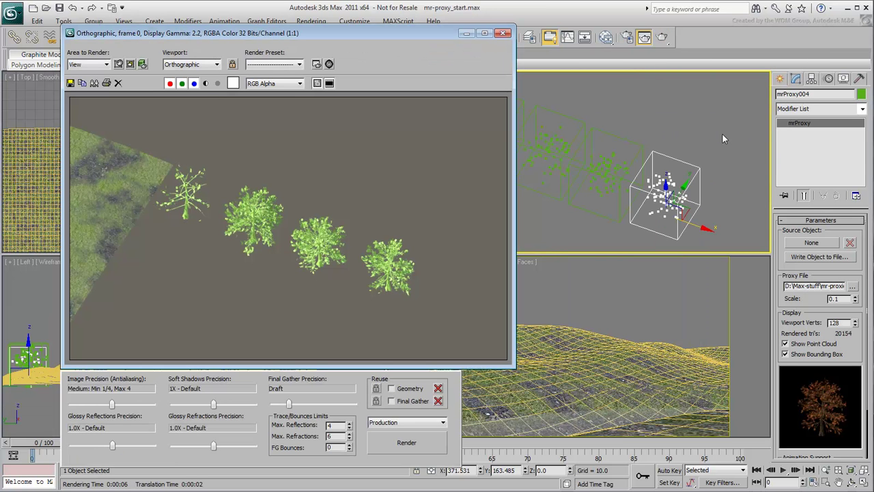
pyautogui.click(502, 33)
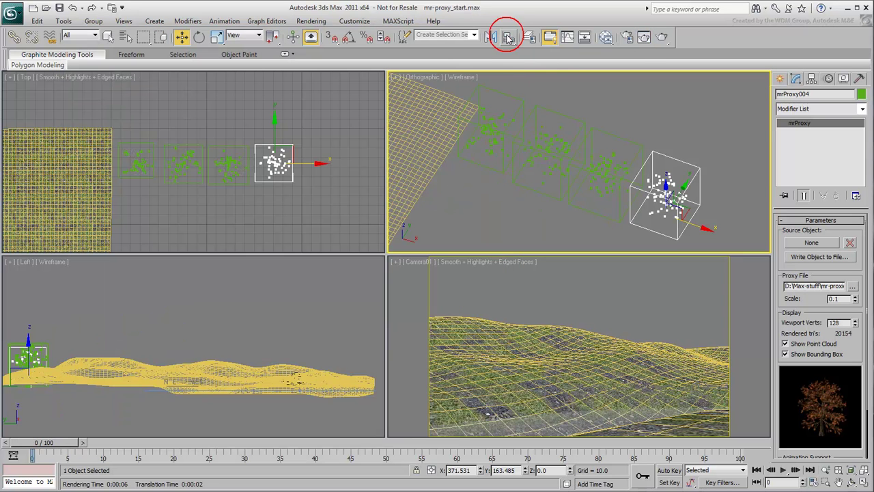
# Step: Open the TreeLib material library from the mr-proxies folder in the Slate Material Editor
pyautogui.click(605, 38)
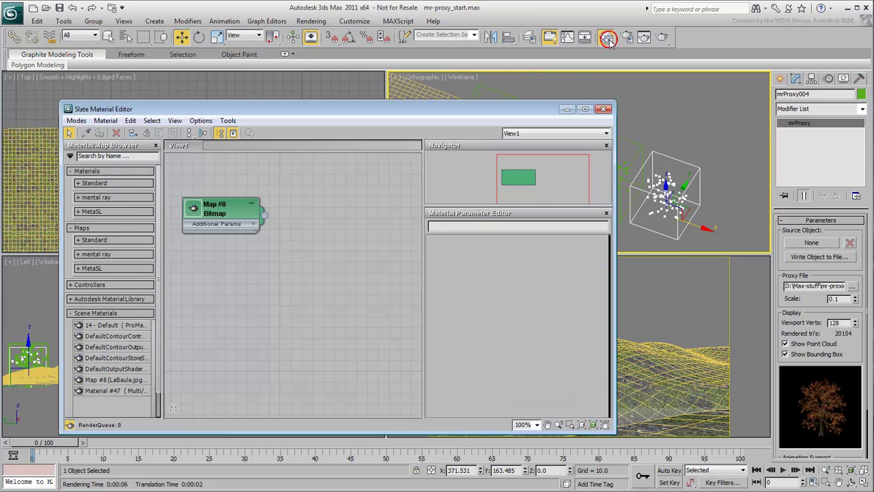
pyautogui.click(20, 142)
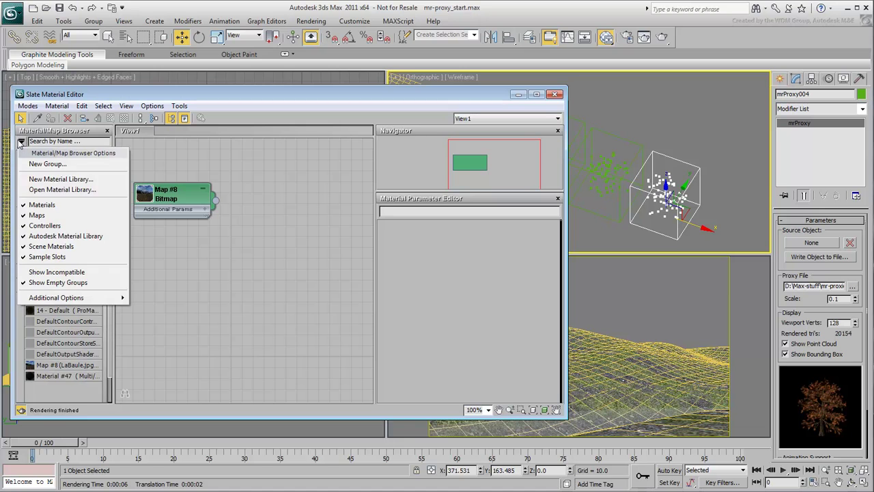
pyautogui.click(49, 191)
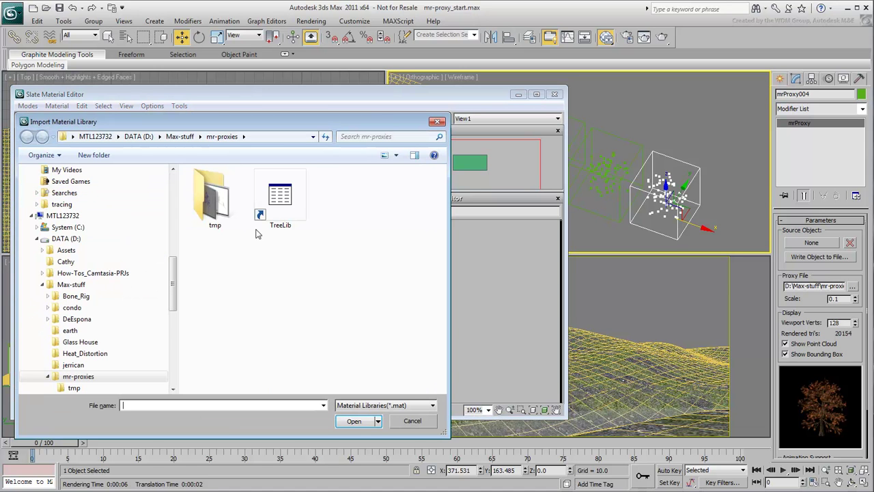
pyautogui.click(295, 206)
pyautogui.click(352, 422)
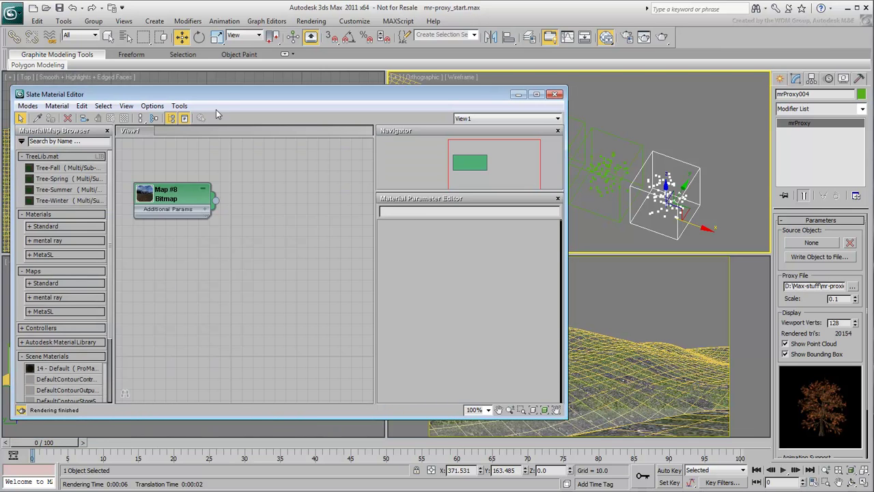
# Step: Assign the matching TreeLib seasonal materials to the proxies, from Tree-Winter on the first to Tree-Fall on the fourth, and close the material editor
pyautogui.moveTo(223, 97); pyautogui.dragTo(247, 234)
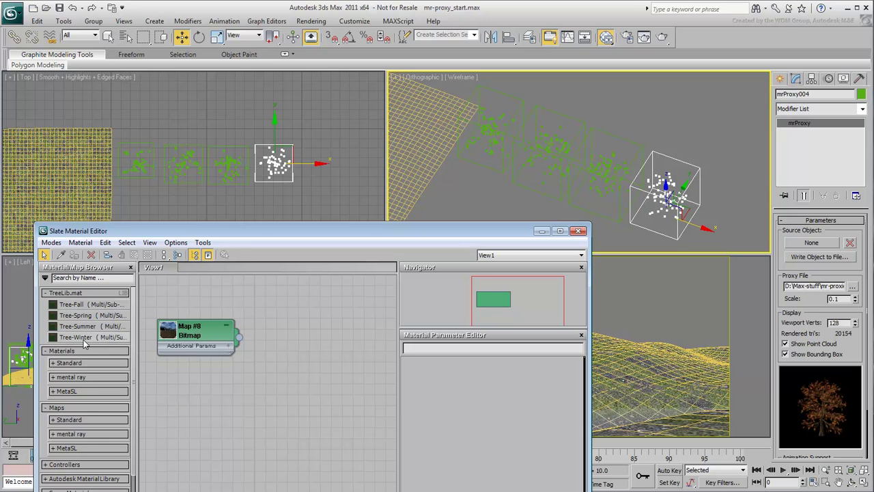
pyautogui.moveTo(82, 339); pyautogui.dragTo(483, 150)
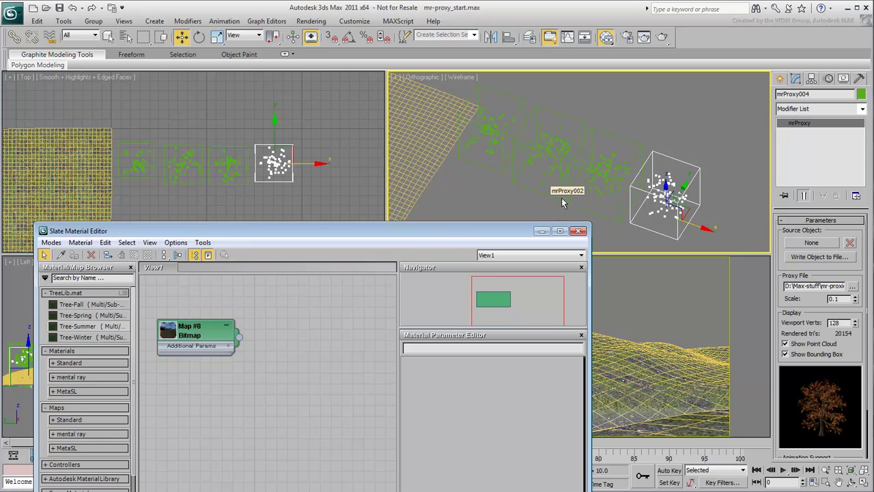
pyautogui.click(81, 307)
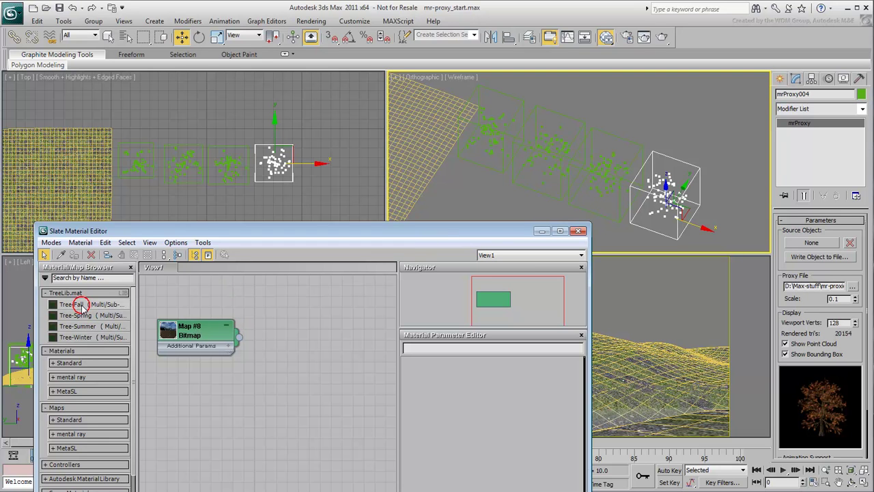
pyautogui.moveTo(82, 307); pyautogui.dragTo(661, 211)
pyautogui.moveTo(472, 232); pyautogui.dragTo(456, 120)
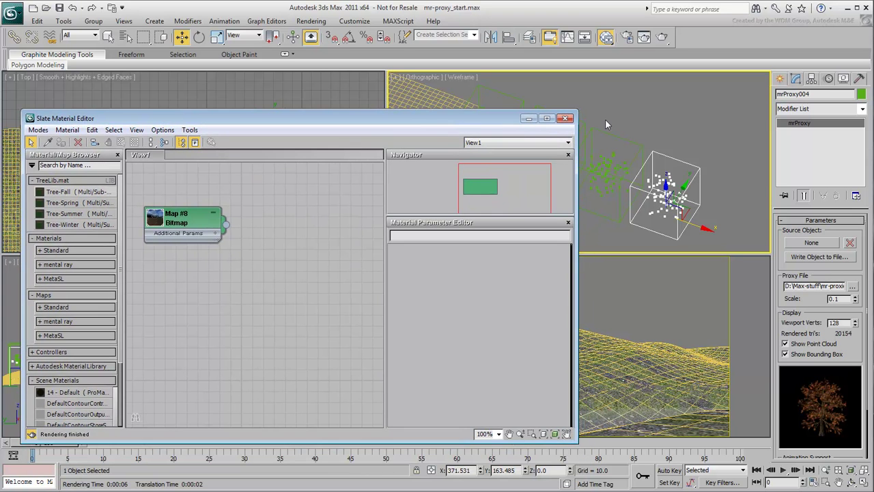
pyautogui.click(565, 118)
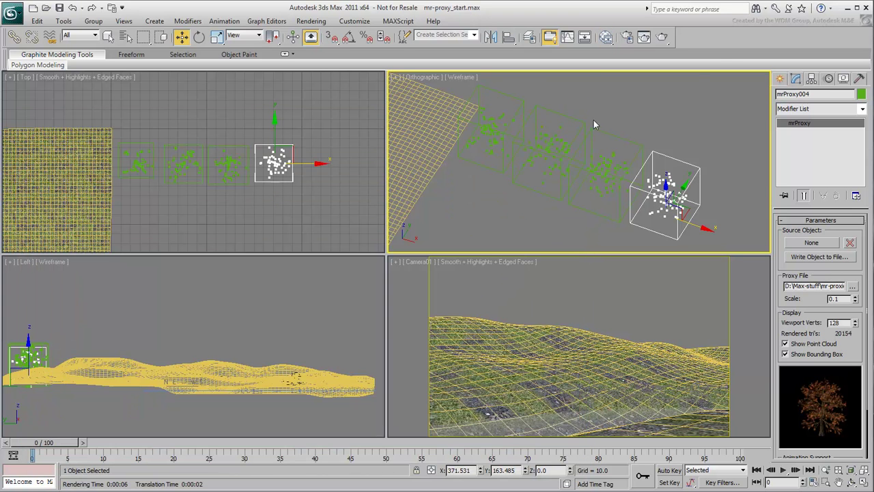
# Step: Render the Orthographic view to check the seasonal materials on the four tree proxies, and close the rendered image
pyautogui.click(661, 36)
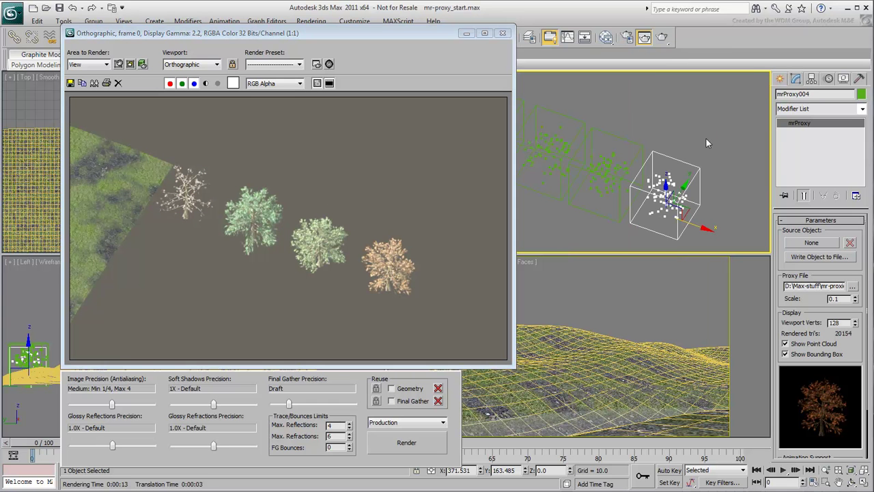
pyautogui.click(502, 33)
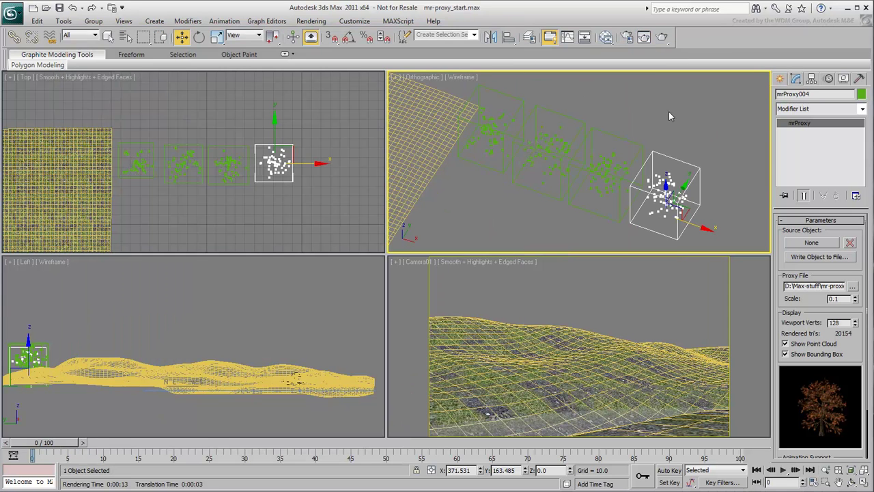
# Step: Display the Object Paint tools, with the whole terrain in view in the Top viewport
pyautogui.scroll(-3, 266, 137)
pyautogui.click(286, 55)
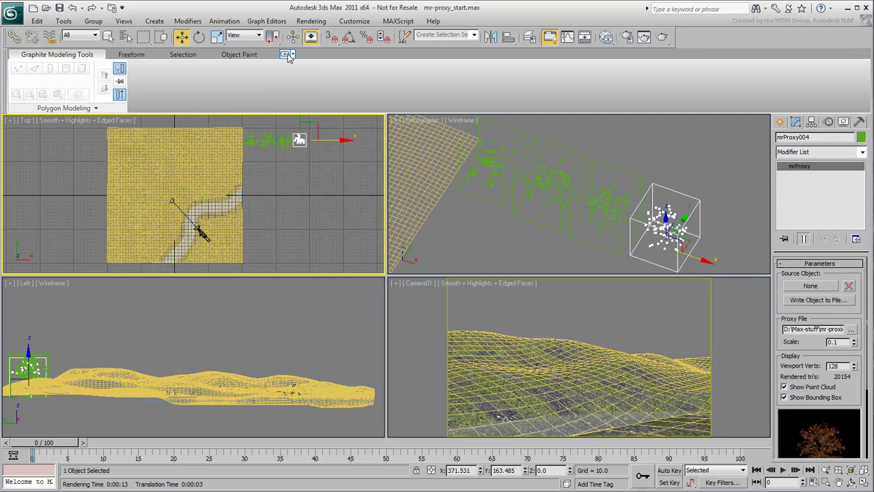
pyautogui.click(240, 54)
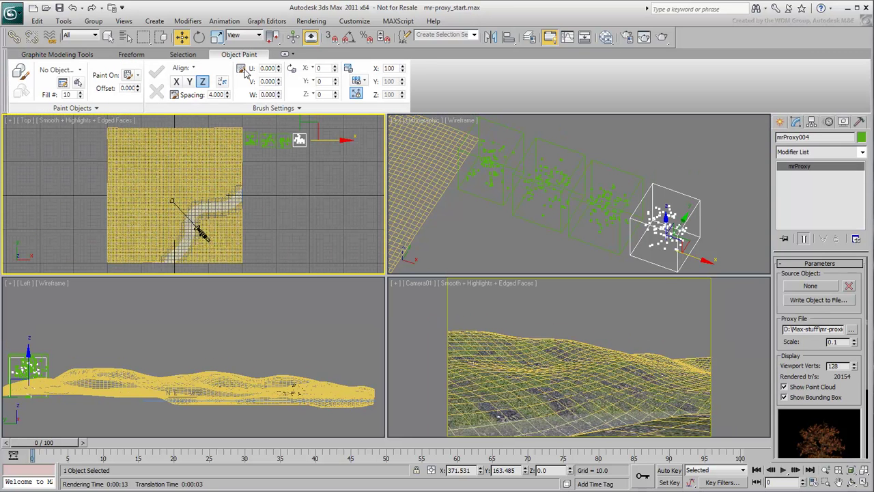
# Step: Change the object color of all four tree proxies to dark blue and deselect them
pyautogui.click(288, 194)
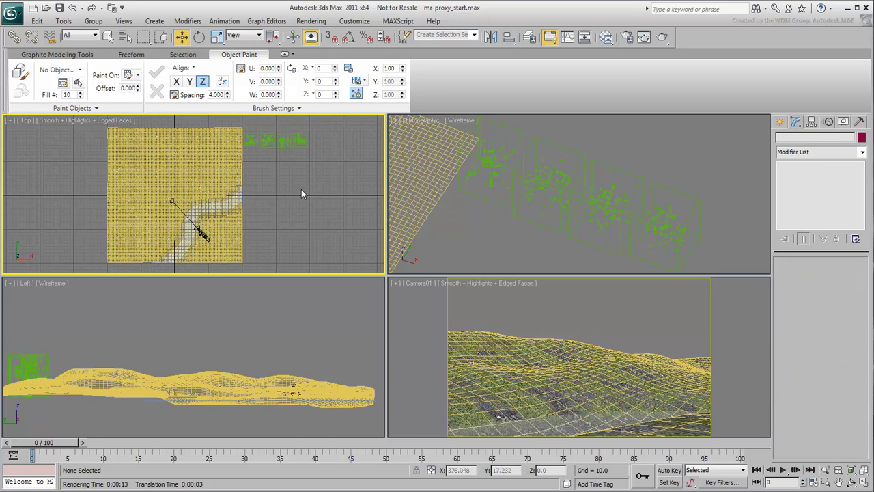
pyautogui.moveTo(324, 186); pyautogui.dragTo(246, 127)
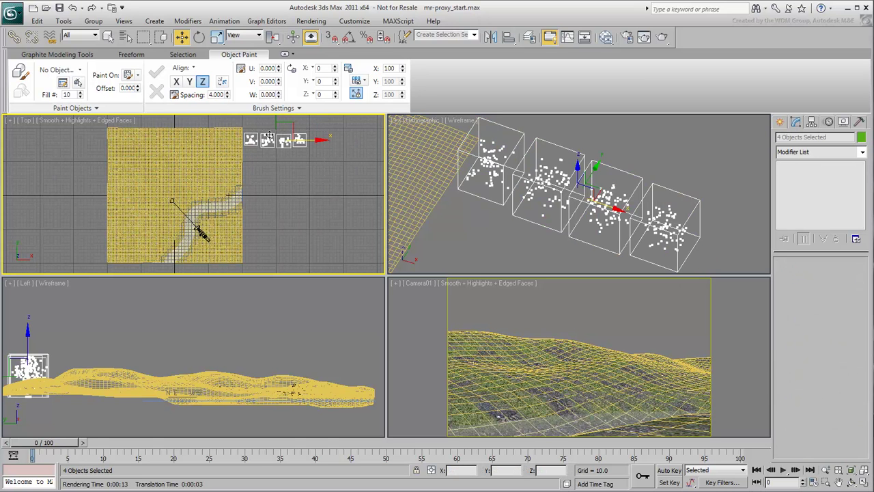
pyautogui.click(861, 137)
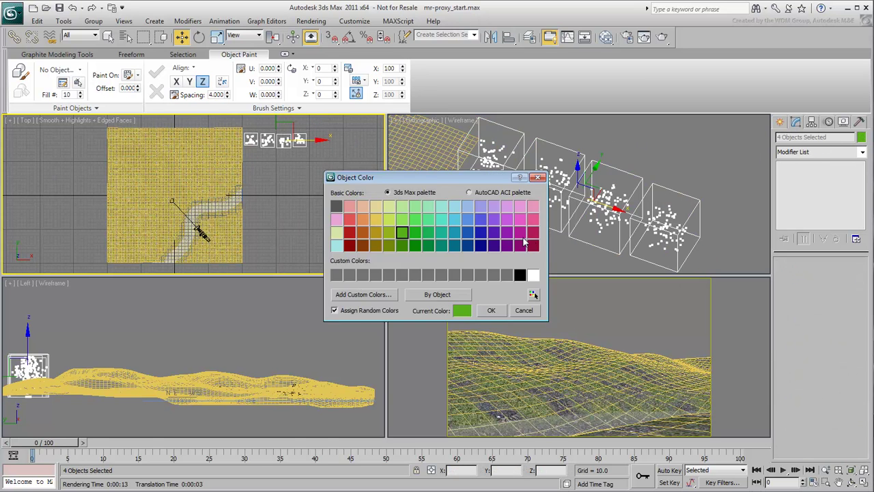
pyautogui.click(469, 248)
pyautogui.click(491, 310)
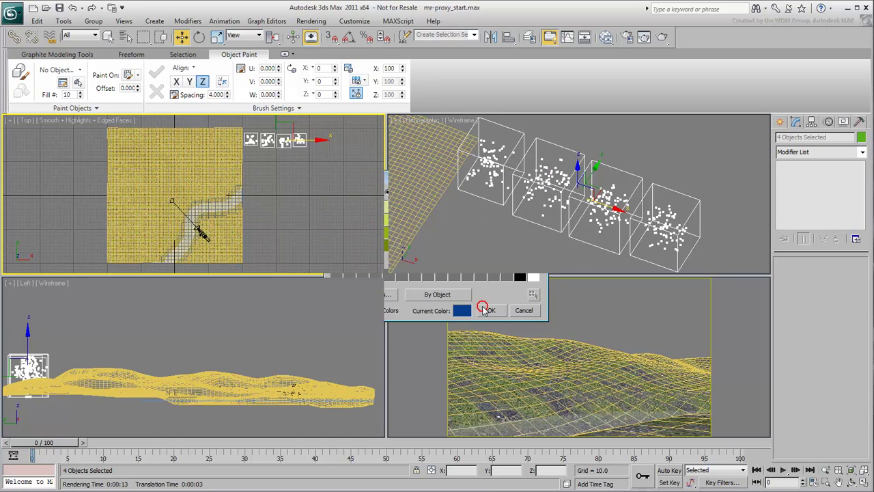
pyautogui.click(287, 191)
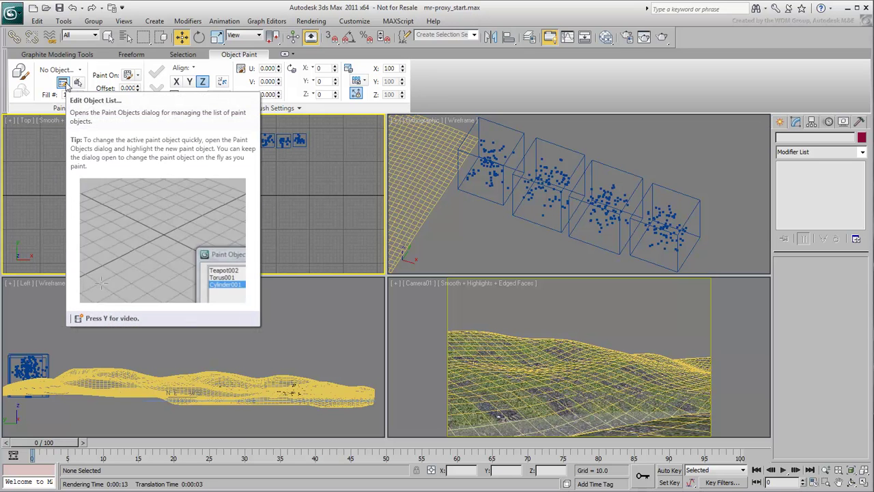
# Step: Add mrProxy001 through mrProxy004 to the list of paint objects
pyautogui.click(62, 82)
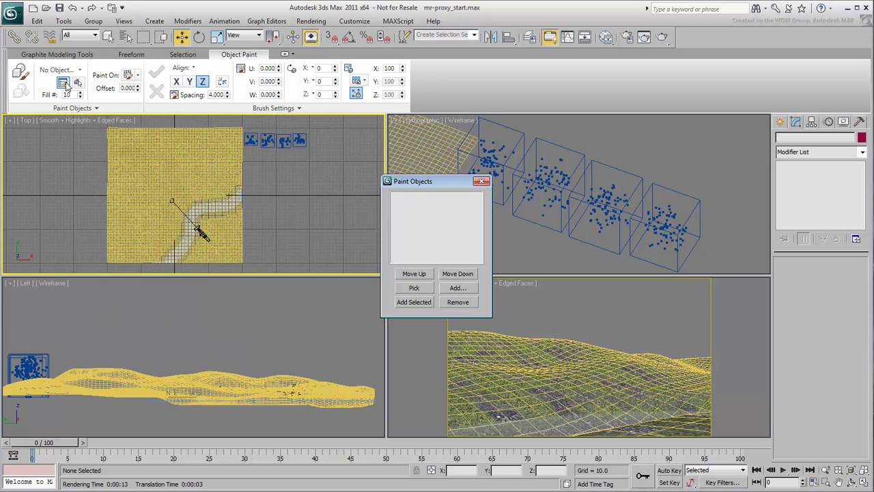
pyautogui.click(456, 288)
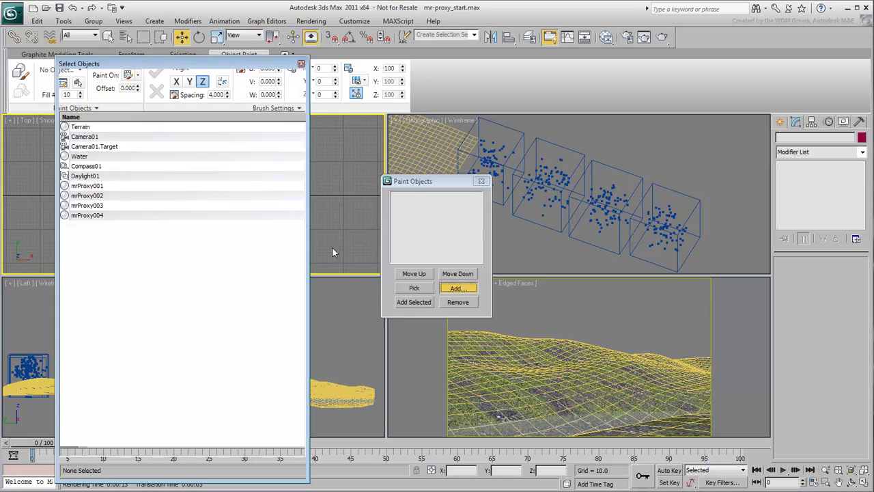
pyautogui.click(101, 187)
pyautogui.moveTo(102, 189); pyautogui.dragTo(102, 217)
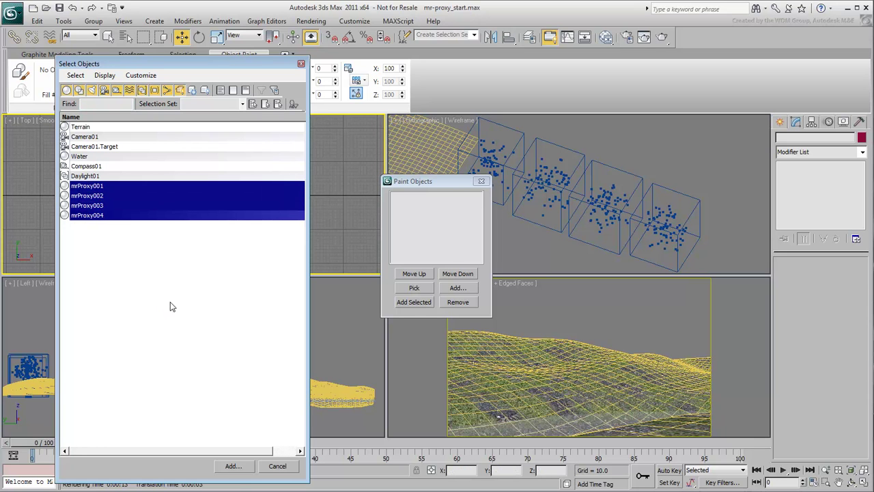
pyautogui.click(233, 465)
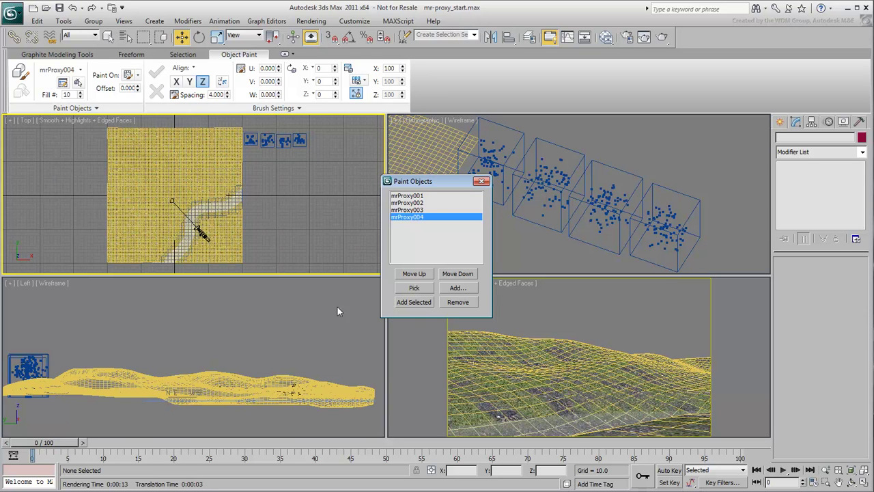
pyautogui.click(481, 181)
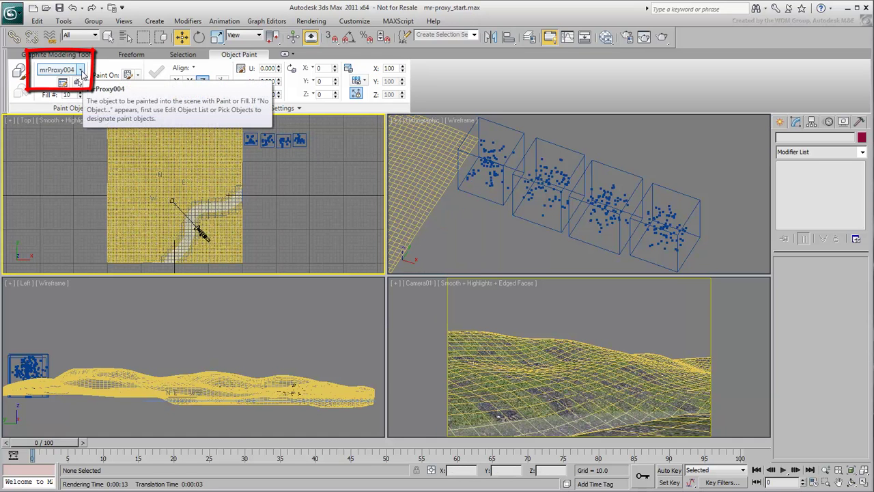
# Step: Set Object Paint to place all listed proxies randomly on selected objects, select the terrain, and turn off Align to Normal
pyautogui.click(81, 71)
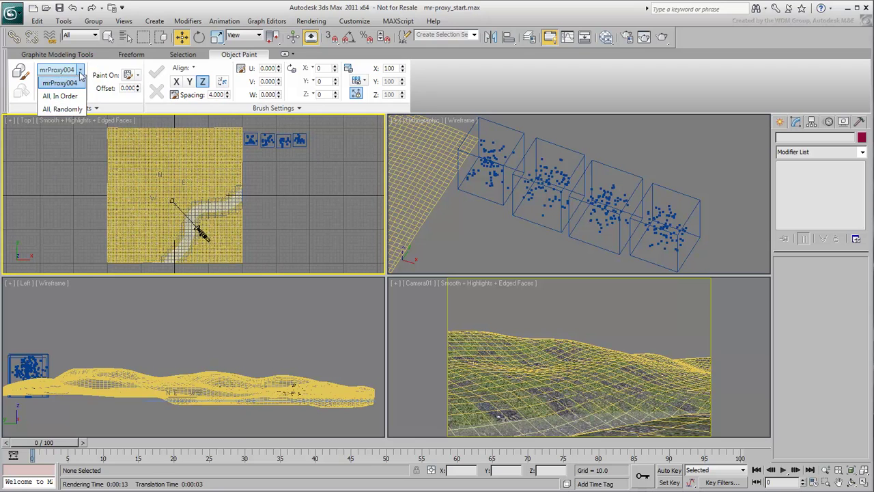
pyautogui.click(61, 109)
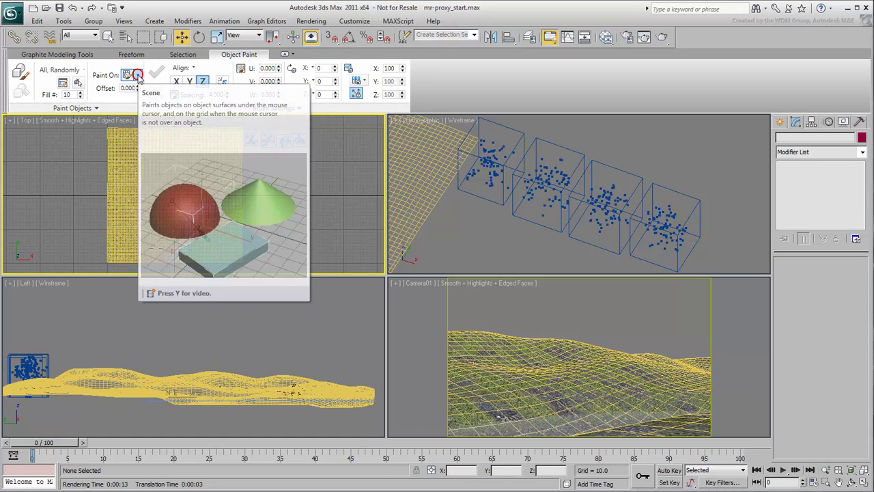
pyautogui.click(138, 76)
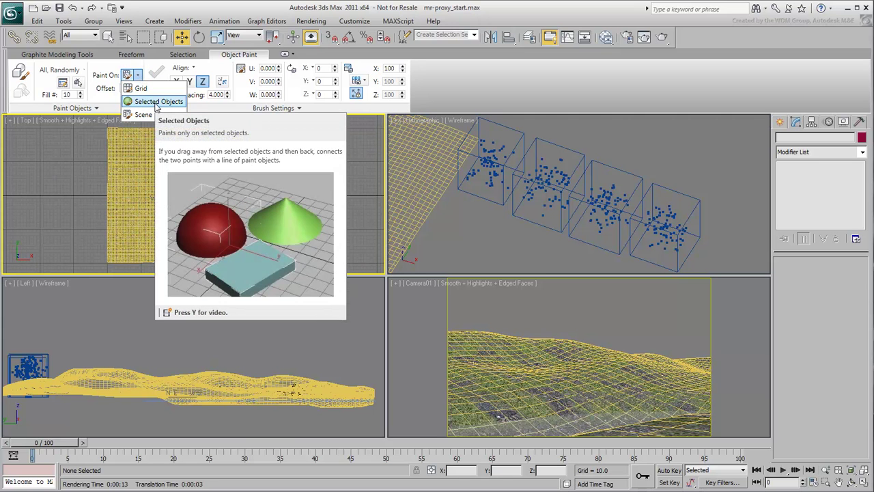
pyautogui.click(157, 102)
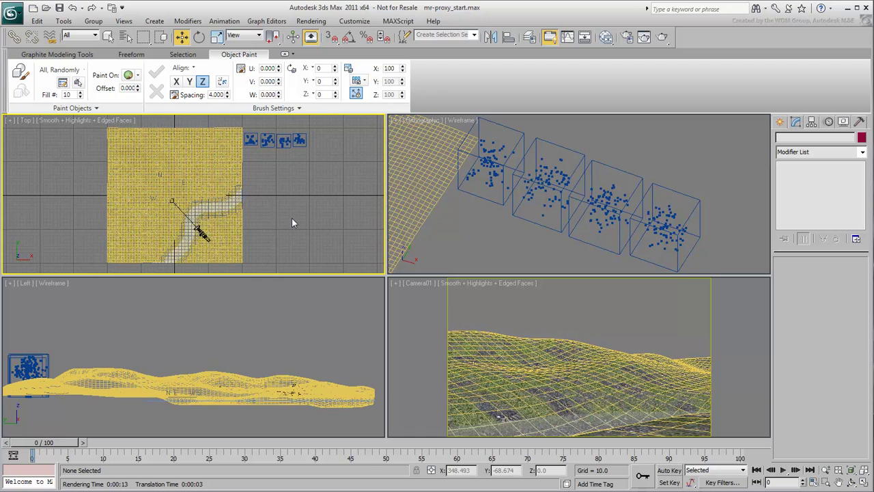
pyautogui.click(217, 195)
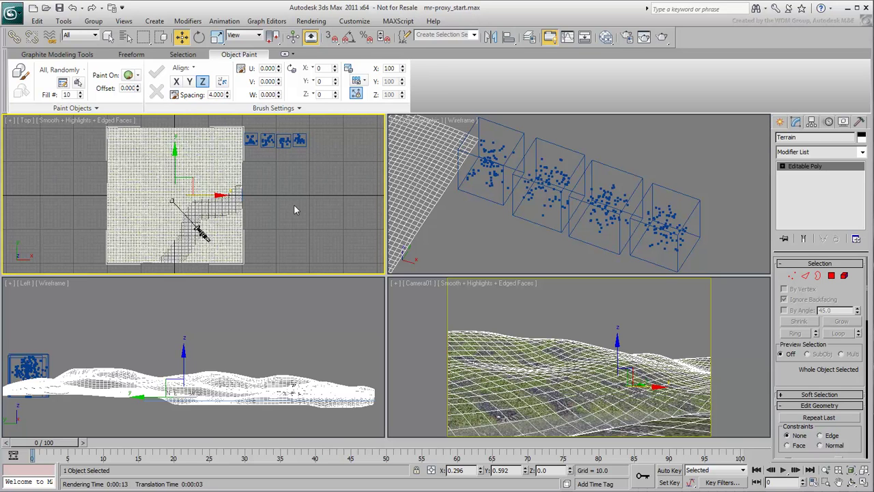
pyautogui.click(193, 68)
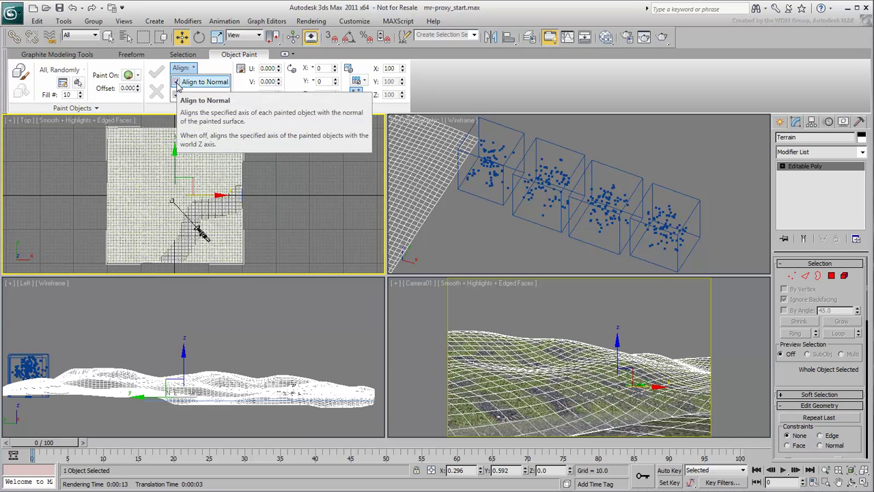
pyautogui.click(176, 82)
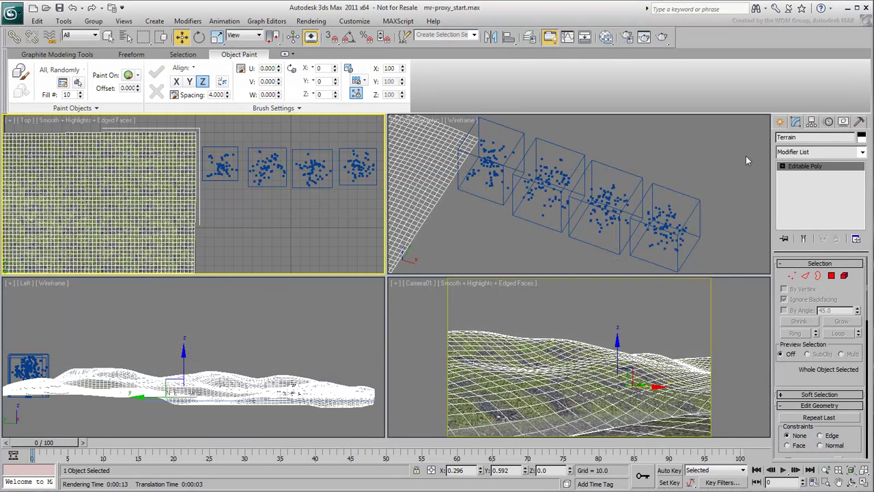
# Step: Measure the spacing between the first two tree proxies in the Top viewport with a Tape helper
pyautogui.click(779, 121)
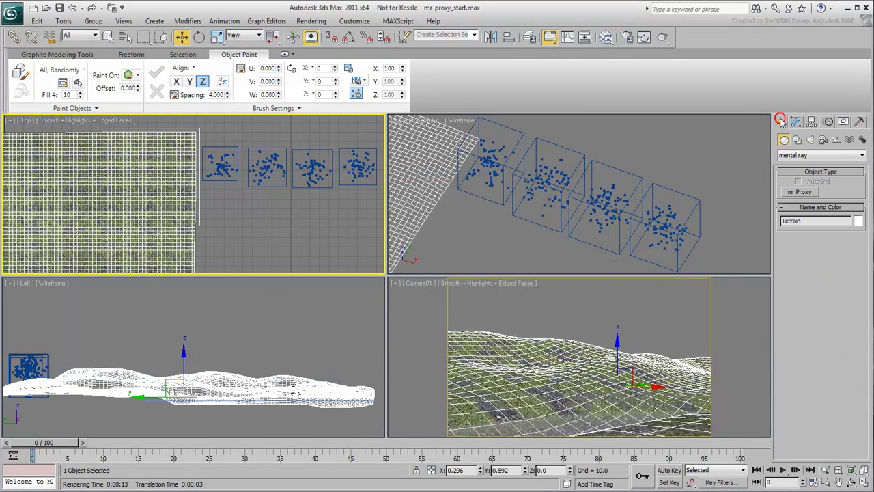
pyautogui.click(837, 141)
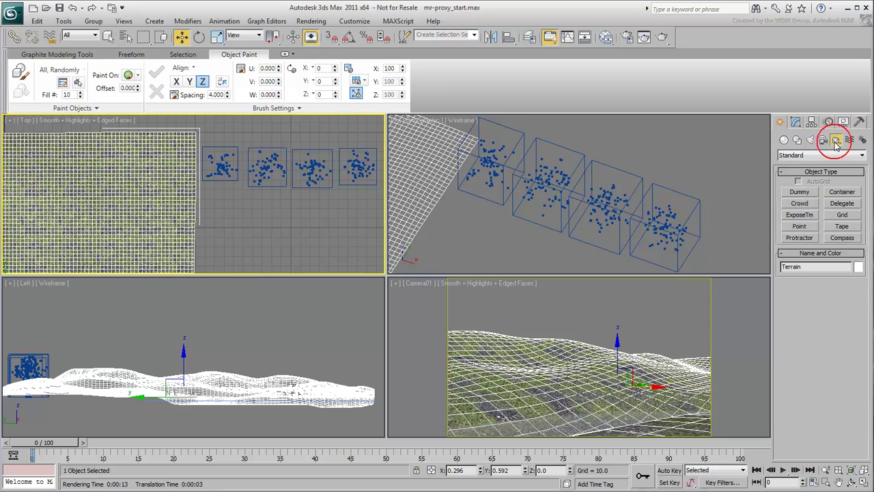
pyautogui.click(842, 226)
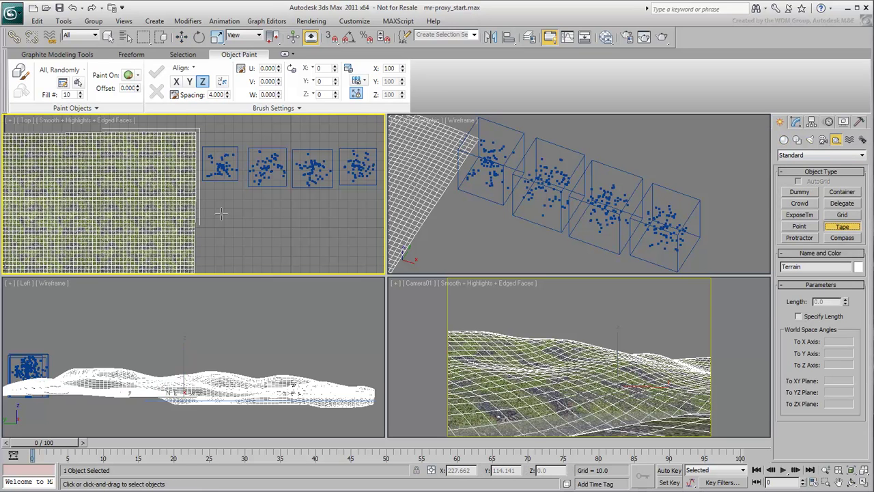
pyautogui.moveTo(222, 214); pyautogui.dragTo(264, 214)
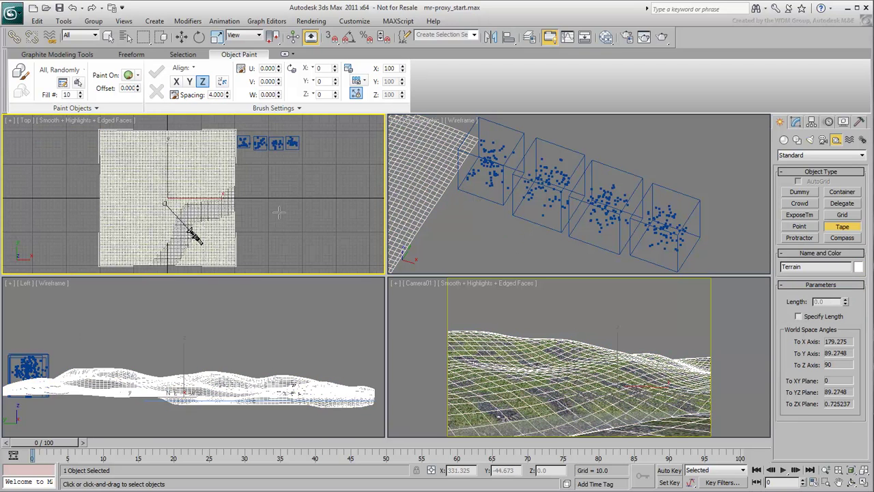
# Step: Set the paint brush spacing to 40 and return to the Move tool
pyautogui.doubleClick(215, 95)
pyautogui.write('40')
pyautogui.press('Return')
pyautogui.press('w')
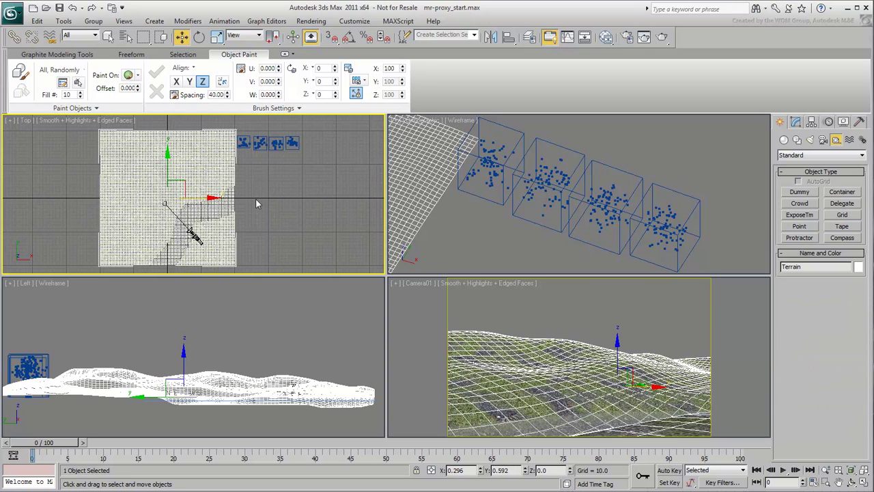
# Step: Turn on random Z rotation for the painted trees and set their scale to random between 60 and 160
pyautogui.click(311, 94)
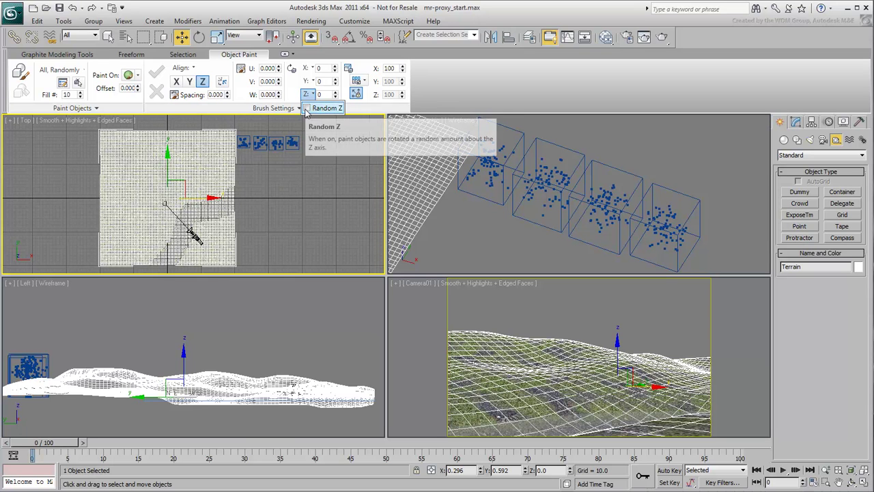
pyautogui.click(308, 109)
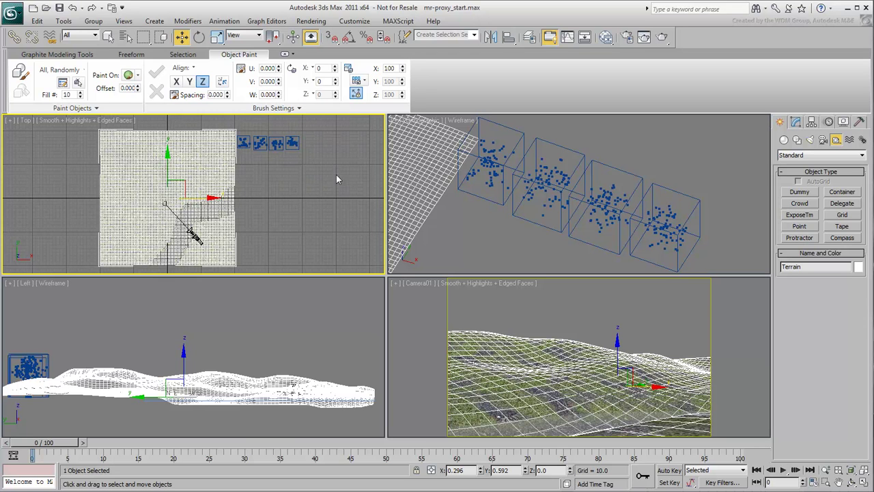
pyautogui.click(365, 81)
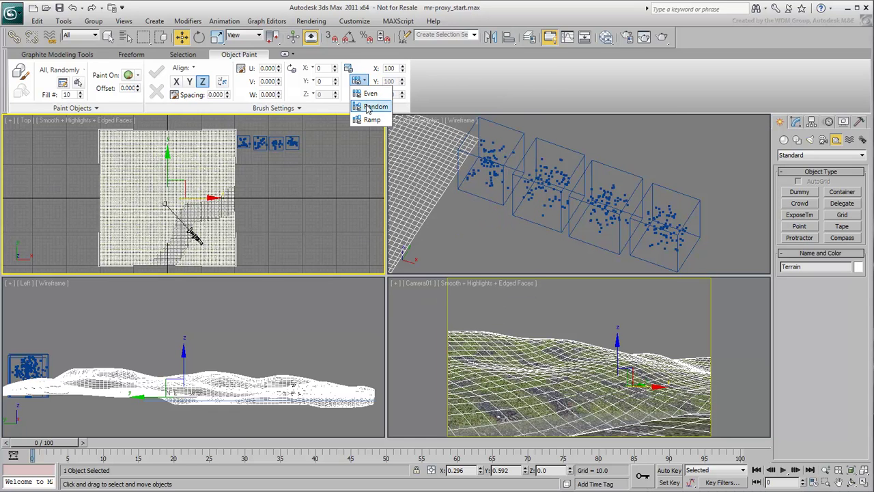
pyautogui.click(370, 106)
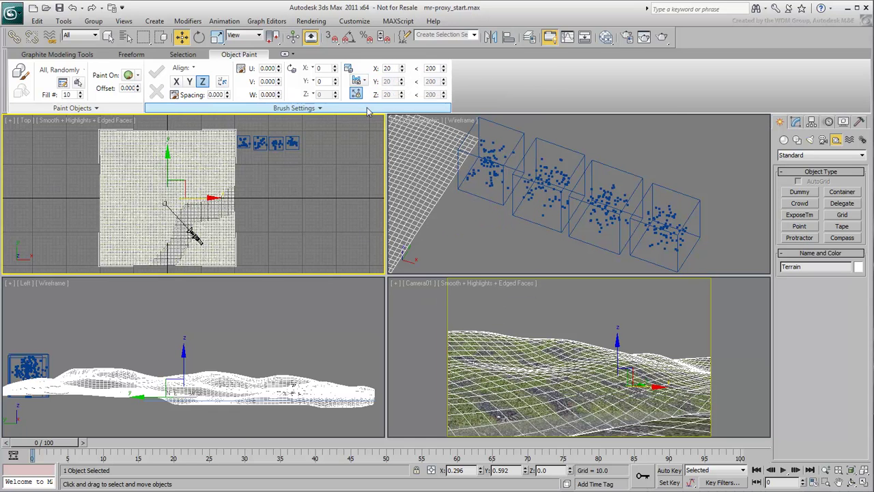
pyautogui.click(376, 70)
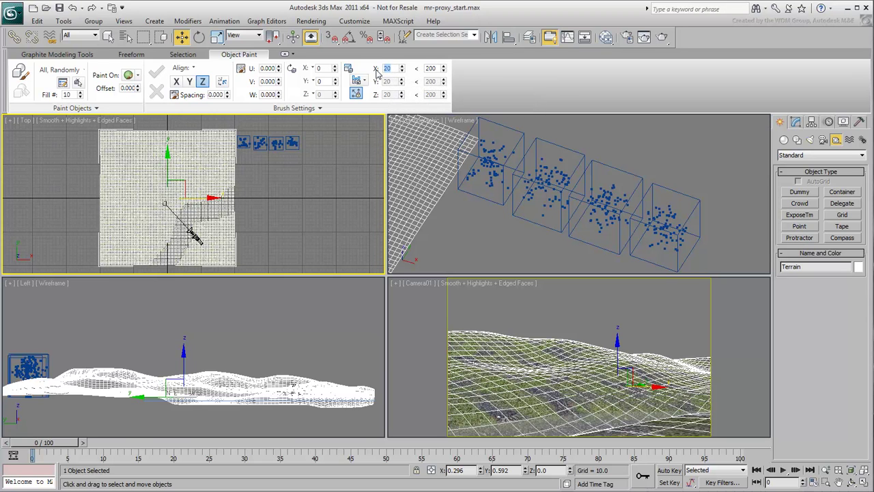
pyautogui.press('Tab')
pyautogui.press('Return')
# Step: Paint rows of trees freehand across the terrain beside the riverbed in the Top viewport, and render the Camera01 view
pyautogui.click(21, 73)
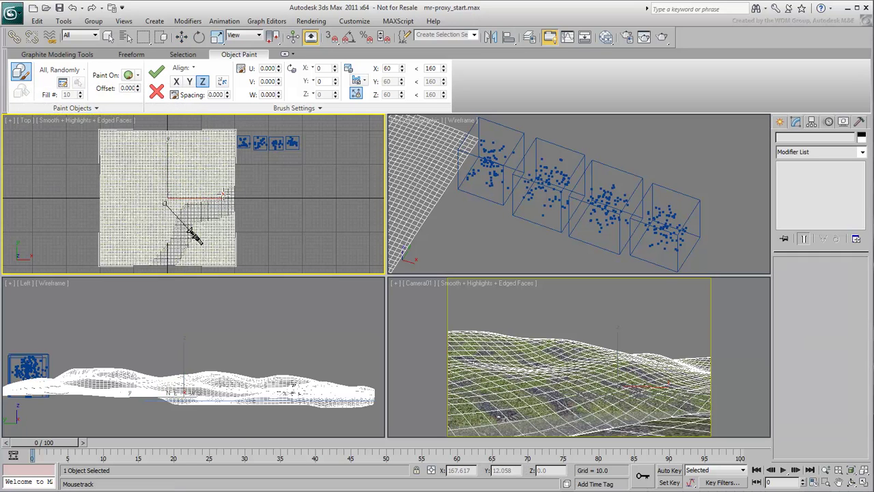
pyautogui.moveTo(222, 183)
pyautogui.mouseDown()
pyautogui.moveTo(196, 204)
pyautogui.moveTo(174, 200)
pyautogui.moveTo(150, 244)
pyautogui.moveTo(137, 245)
pyautogui.moveTo(130, 217)
pyautogui.moveTo(140, 198)
pyautogui.moveTo(120, 167)
pyautogui.moveTo(188, 168)
pyautogui.moveTo(148, 185)
pyautogui.mouseUp()
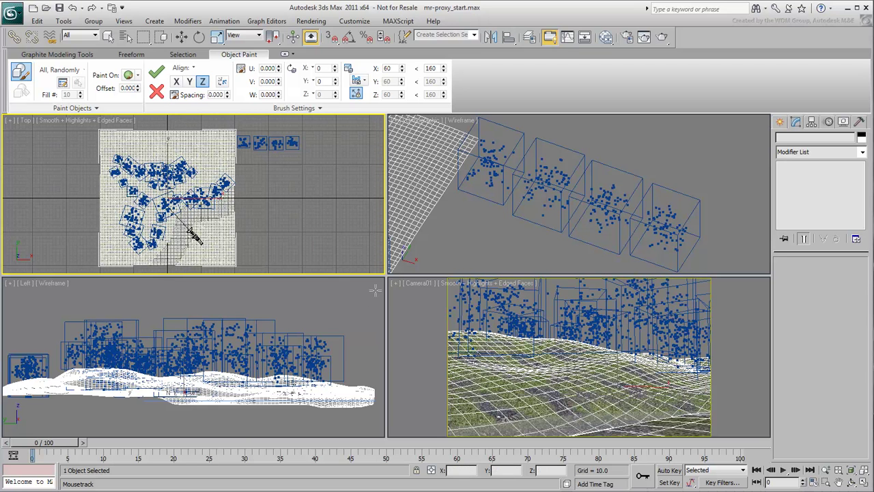
pyautogui.click(418, 318)
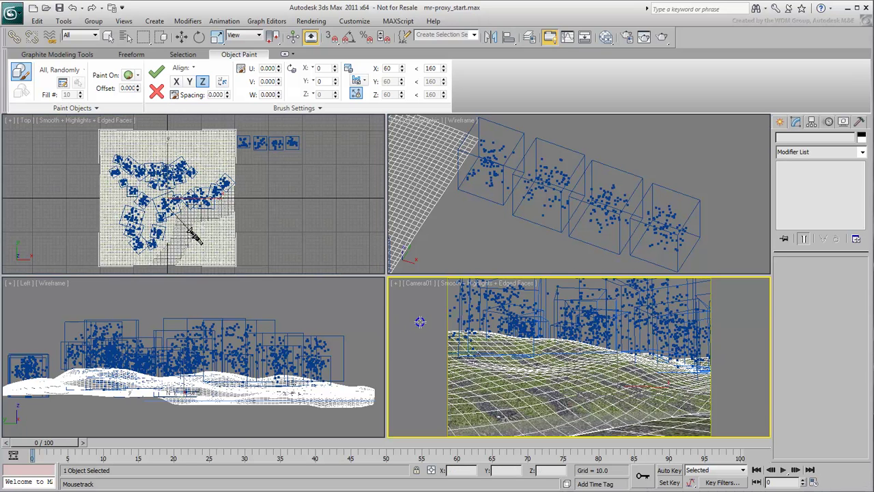
pyautogui.click(661, 36)
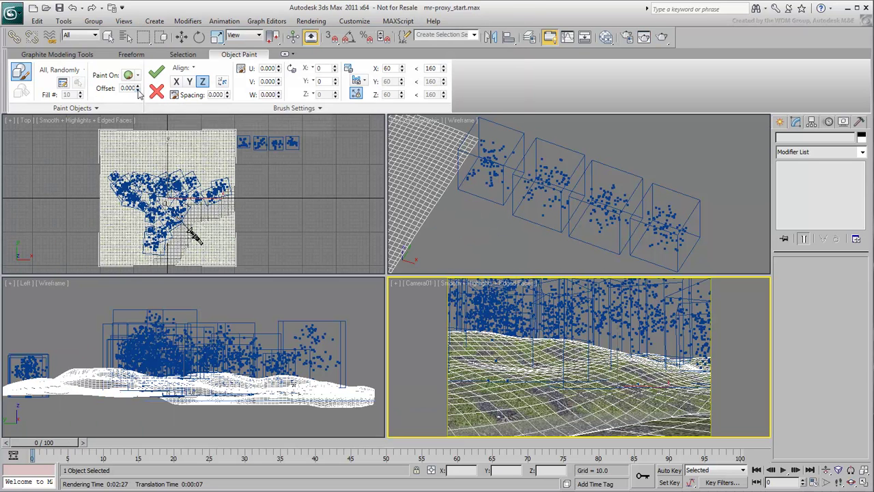
# Step: Set the paint offset to -2.2 to sink the trees into the ground, re-render the Camera01 view and close both render windows
pyautogui.moveTo(138, 94); pyautogui.dragTo(140, 95)
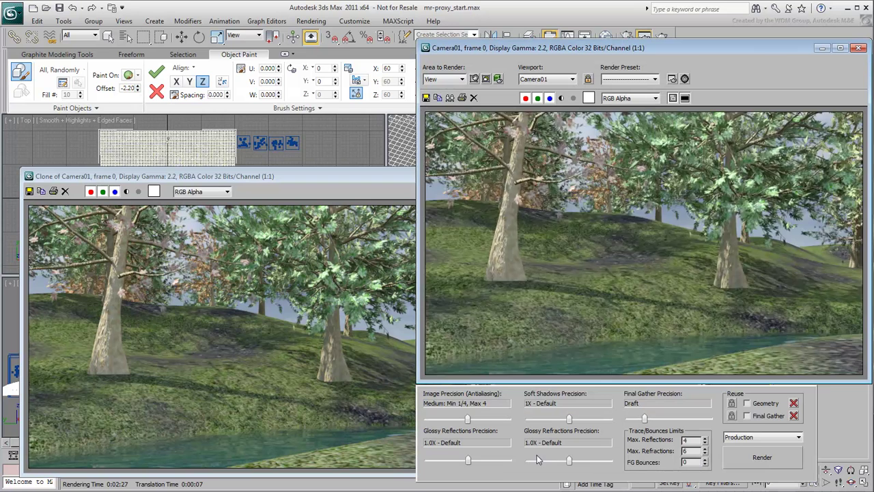
pyautogui.hotkey('shift', 'q')
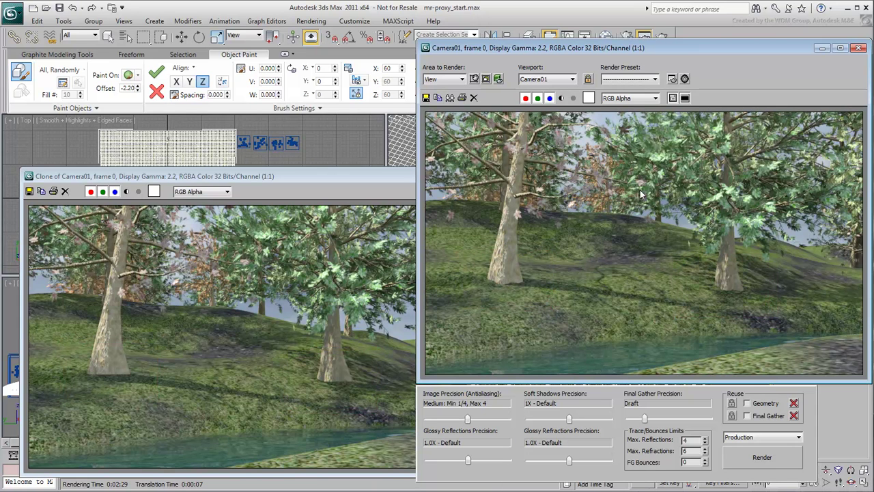
pyautogui.click(860, 48)
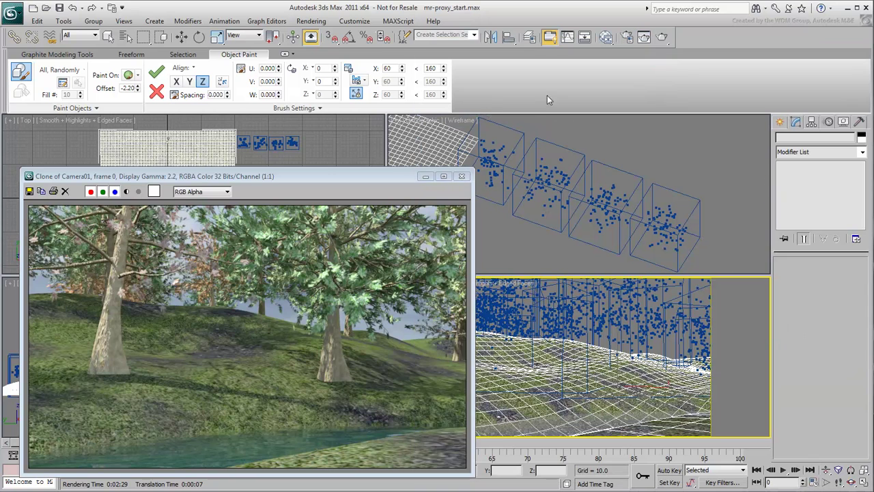
pyautogui.click(472, 176)
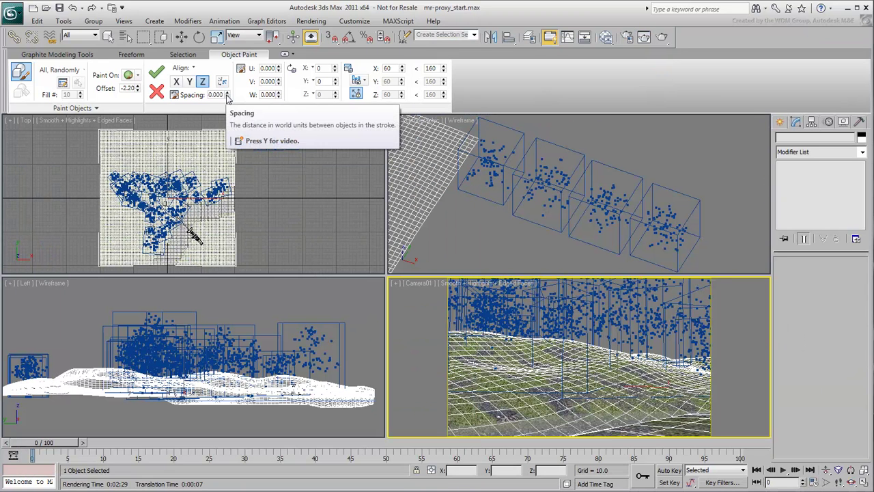
# Step: Try out other brush spacing and maximum scale values on the painted trees, and paint an extra row along the terrain's far edge
pyautogui.moveTo(228, 94)
pyautogui.mouseDown()
pyautogui.moveTo(225, 21)
pyautogui.moveTo(229, 478)
pyautogui.moveTo(225, 13)
pyautogui.moveTo(217, 85)
pyautogui.mouseUp()
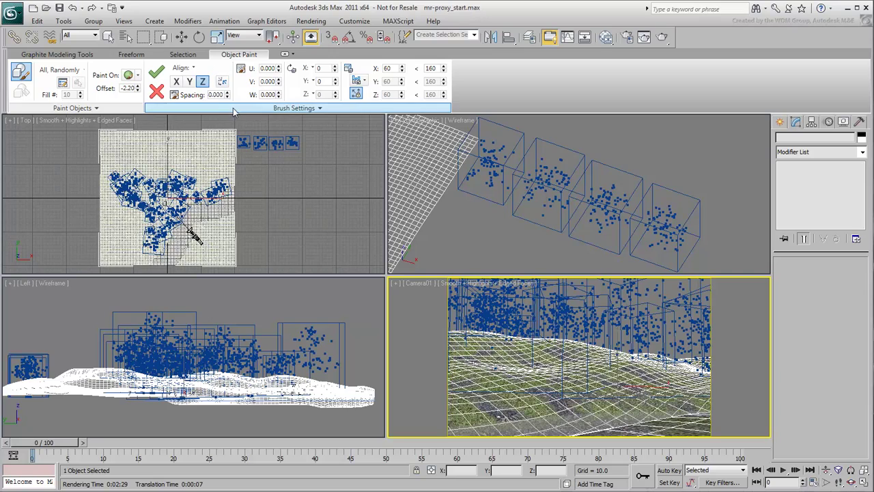
pyautogui.moveTo(443, 68); pyautogui.dragTo(441, 121)
pyautogui.rightClick(440, 121)
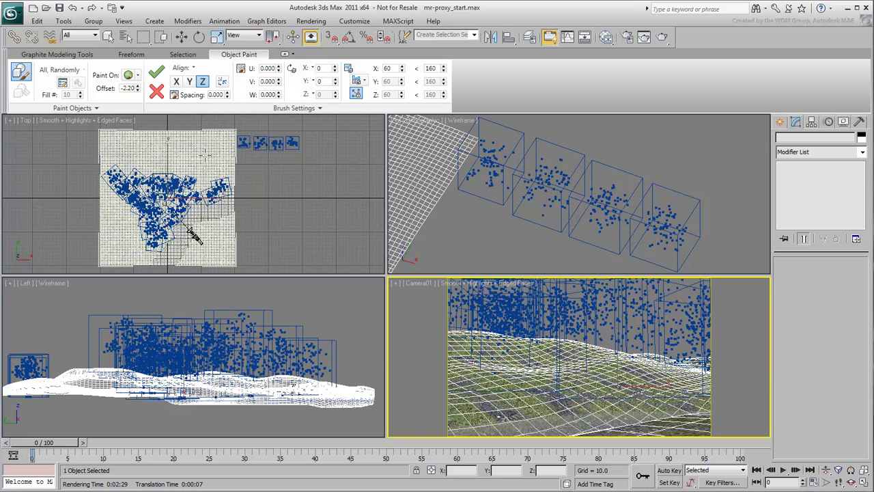
pyautogui.moveTo(205, 156); pyautogui.dragTo(106, 150)
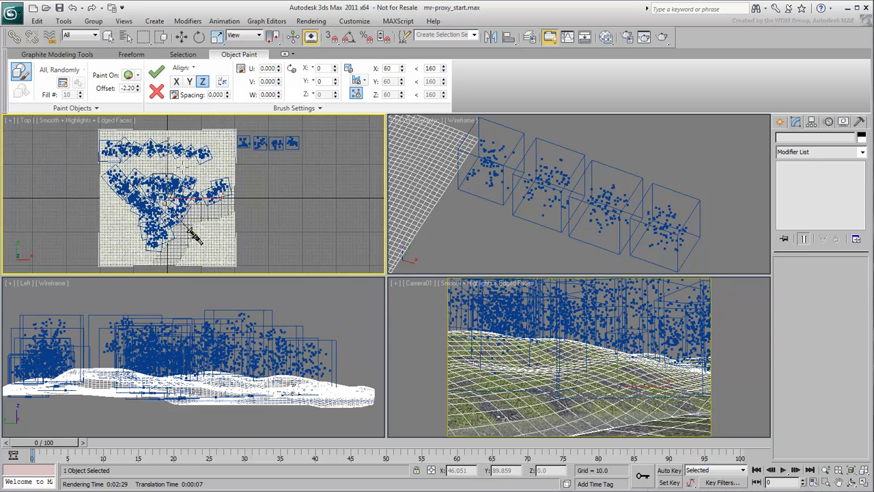
# Step: Discard all painted trees, repaint them freehand on both banks of the riverbed in the Top viewport, and render the Camera01 view
pyautogui.click(156, 92)
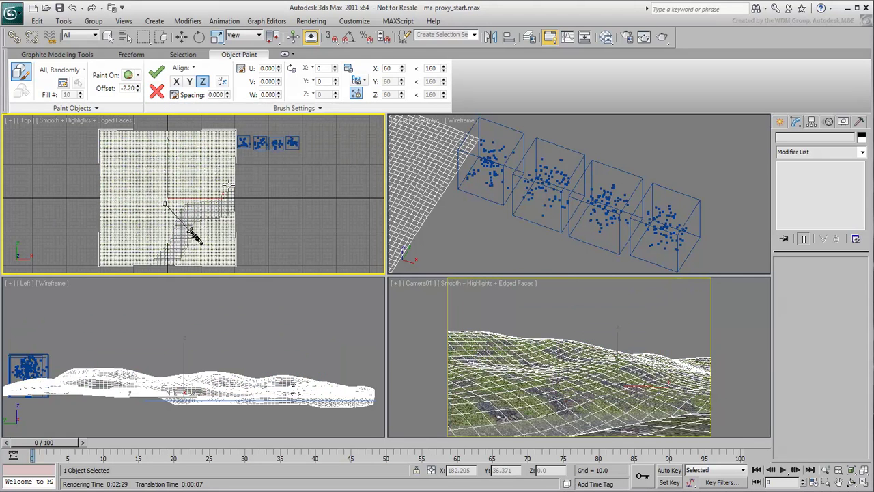
pyautogui.click(182, 194)
pyautogui.moveTo(205, 185)
pyautogui.mouseDown()
pyautogui.moveTo(164, 205)
pyautogui.moveTo(157, 232)
pyautogui.moveTo(136, 225)
pyautogui.moveTo(112, 181)
pyautogui.moveTo(171, 198)
pyautogui.moveTo(151, 181)
pyautogui.moveTo(185, 171)
pyautogui.moveTo(129, 157)
pyautogui.moveTo(189, 254)
pyautogui.moveTo(204, 225)
pyautogui.mouseUp()
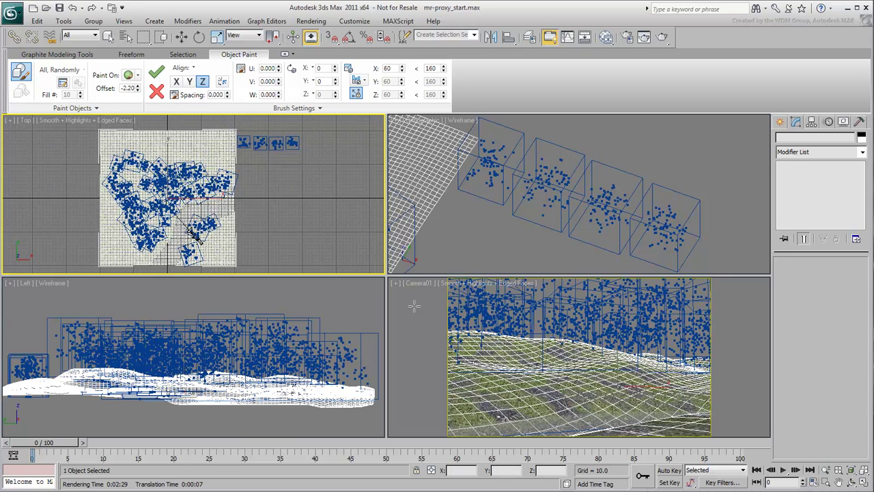
pyautogui.click(449, 309)
pyautogui.click(662, 36)
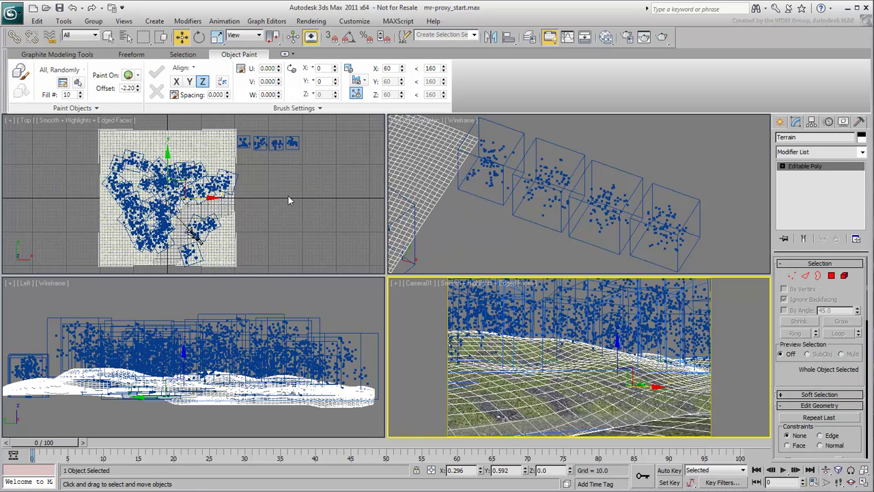
# Step: Delete the four original tree proxies beside the terrain and make the Camera01 viewport active
pyautogui.moveTo(310, 179); pyautogui.dragTo(244, 132)
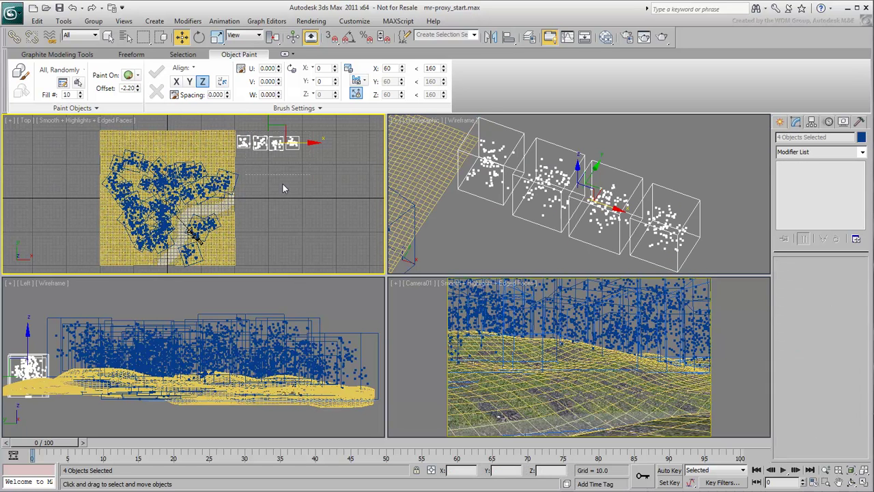
pyautogui.press('Delete')
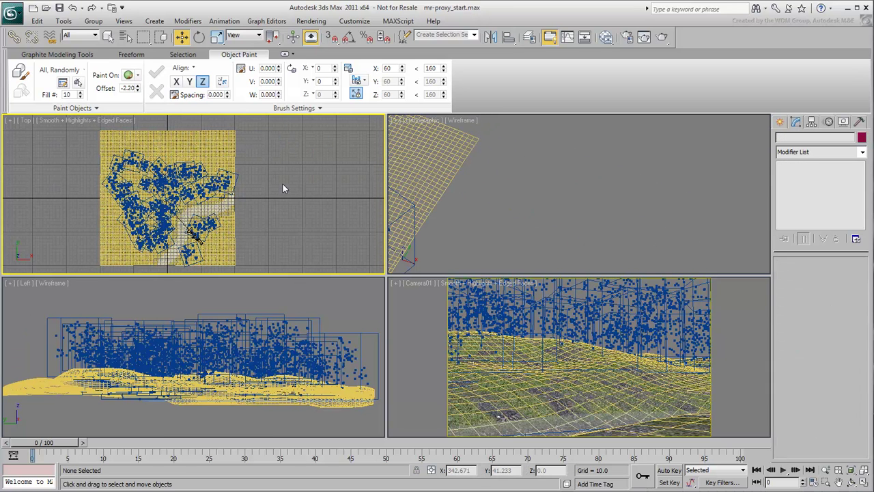
pyautogui.click(427, 331)
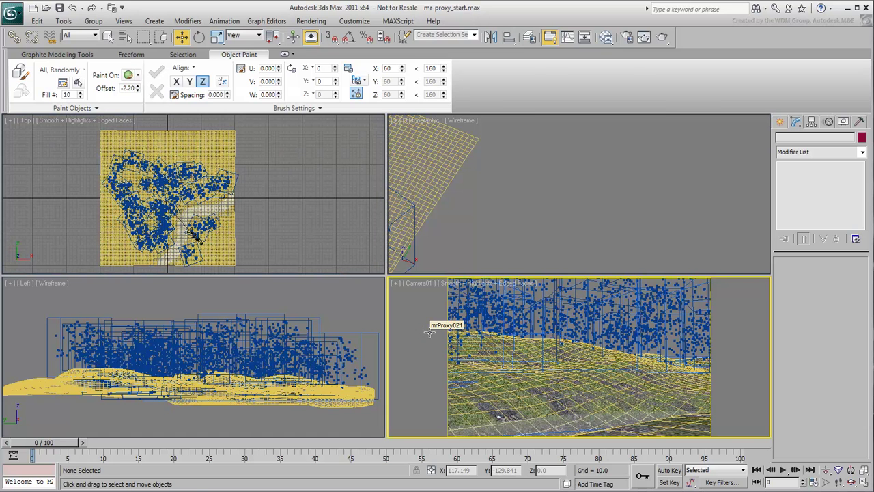